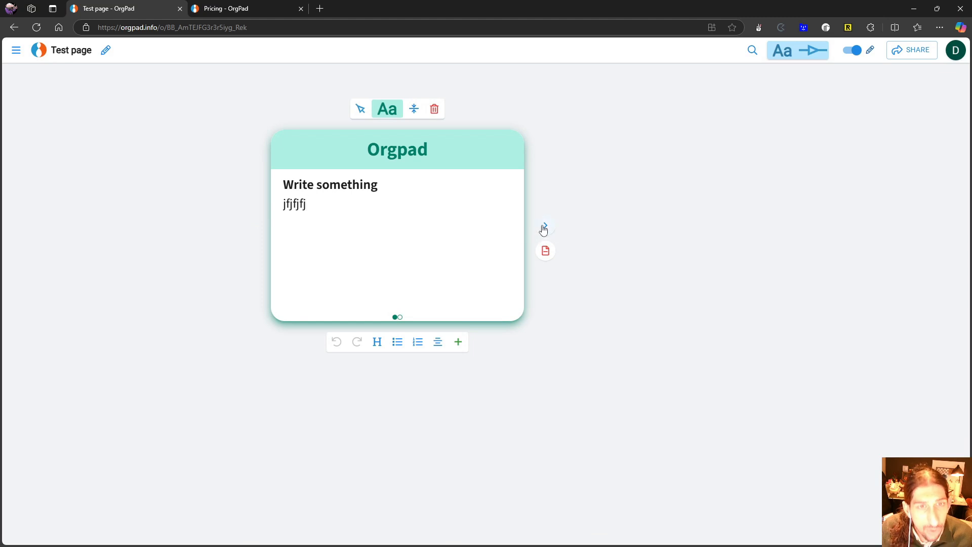
- On the Orgpad cell's first page, append "ggr" to the last line and add the filler lines "jy", "jy", "j", "j" and "jyjyj"
left_click(544, 226)
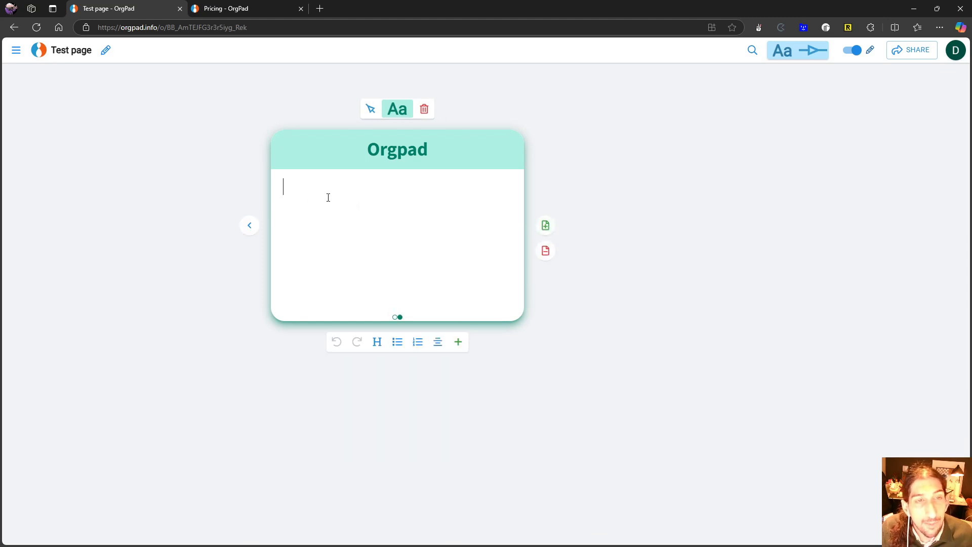
left_click(257, 224)
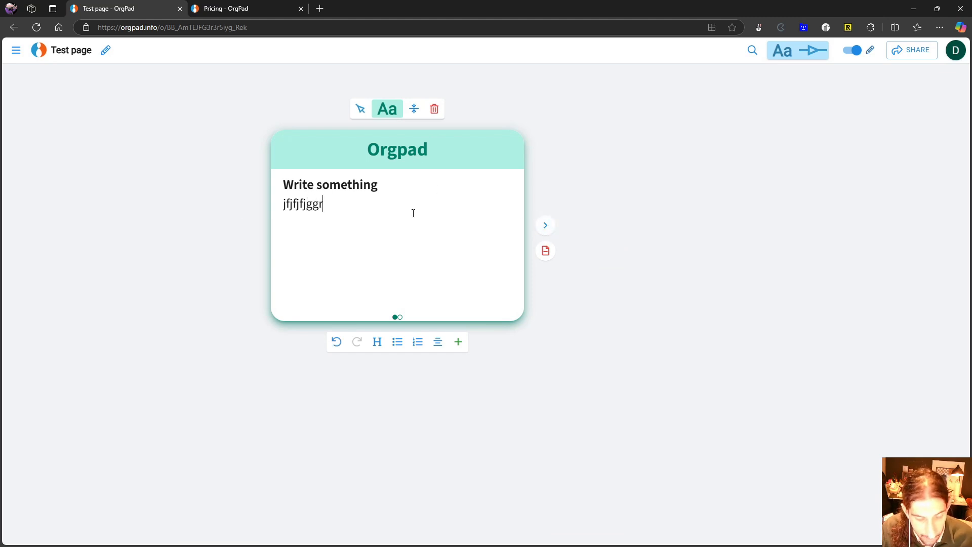
type("j")
key("Return")
type("j")
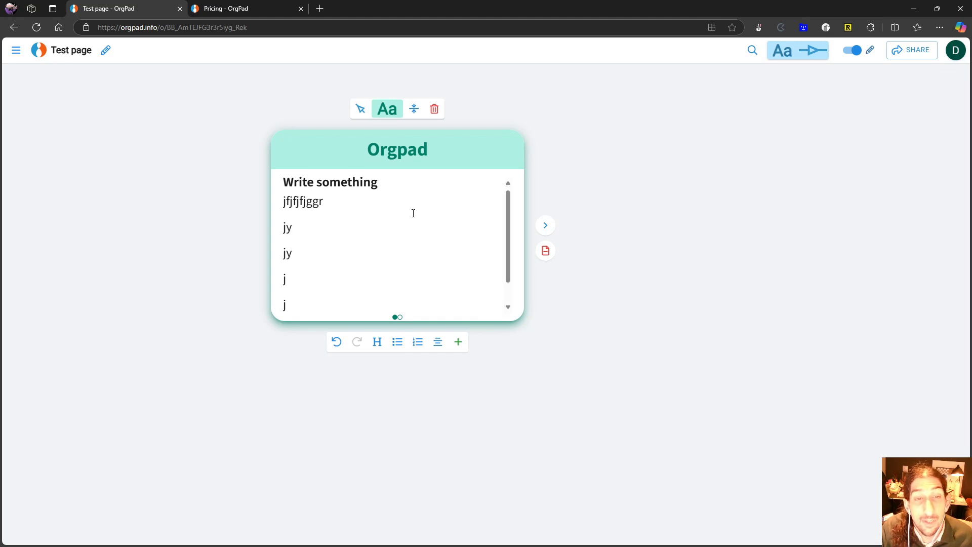
key("Return")
type("jyjyj")
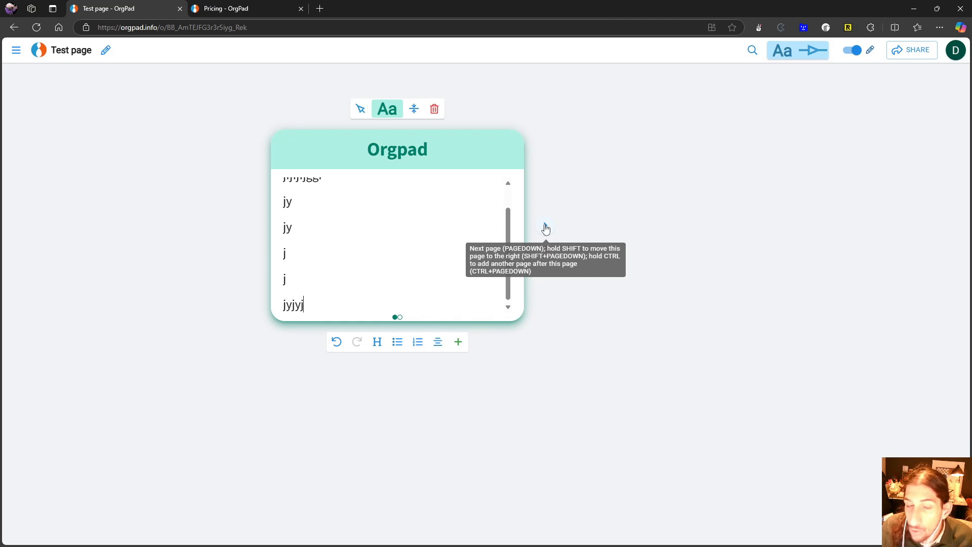
- Add a third page to the Orgpad cell, delete that page again and leave the cell
left_click(545, 263)
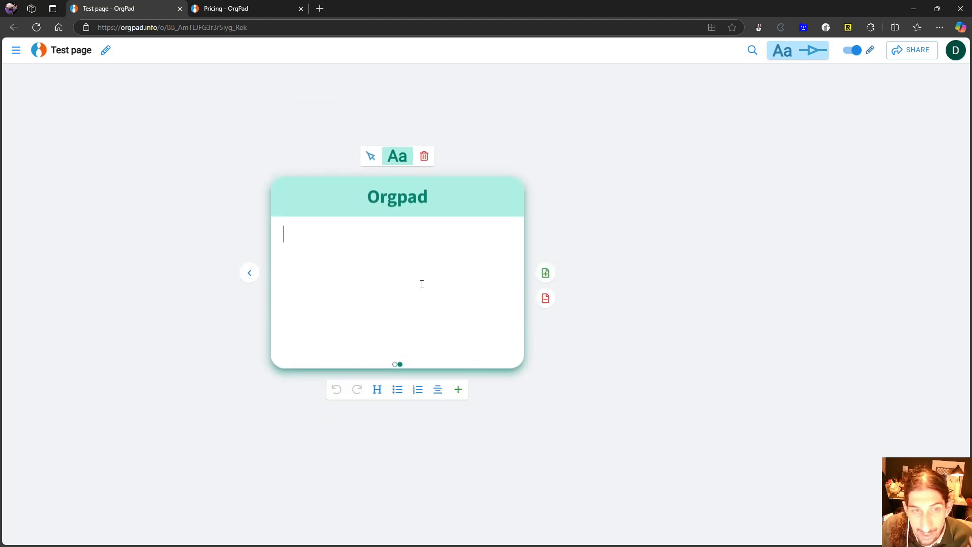
left_click(545, 273)
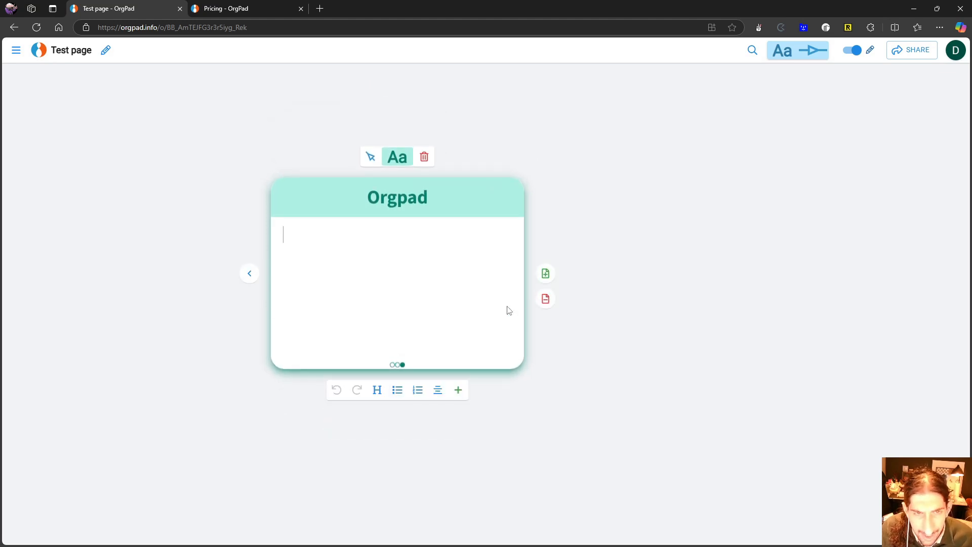
left_click(545, 299)
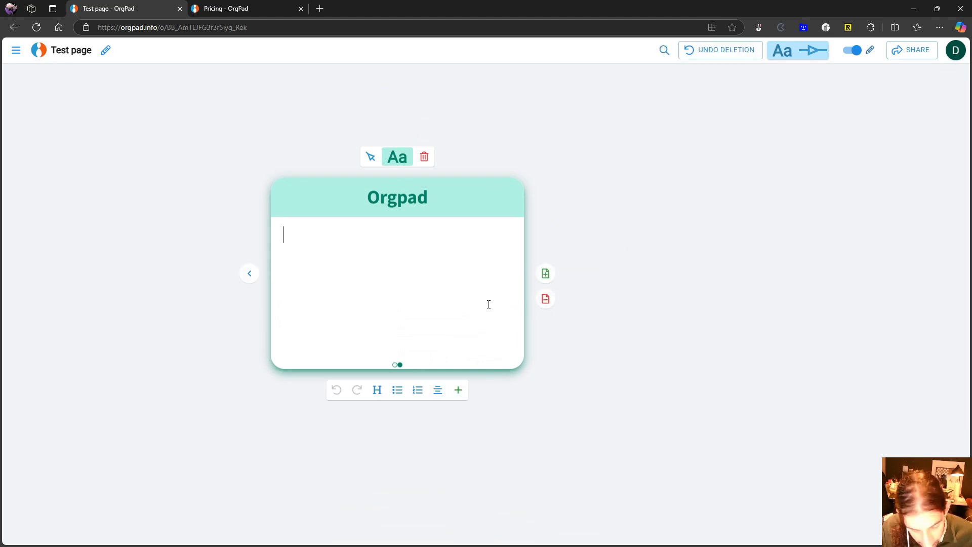
left_click(565, 194)
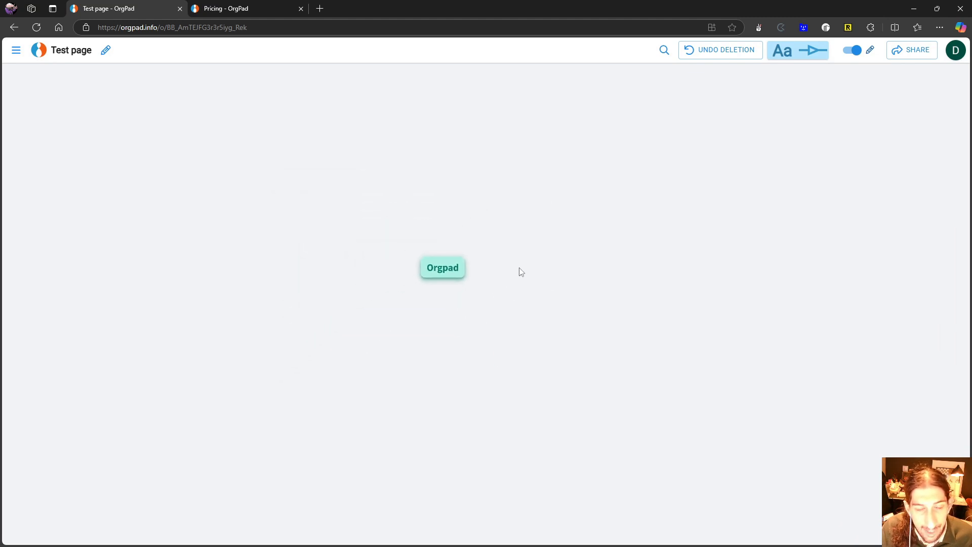
- Return the Orgpad cell to its first page, and collapse and reopen the cell
left_click(452, 264)
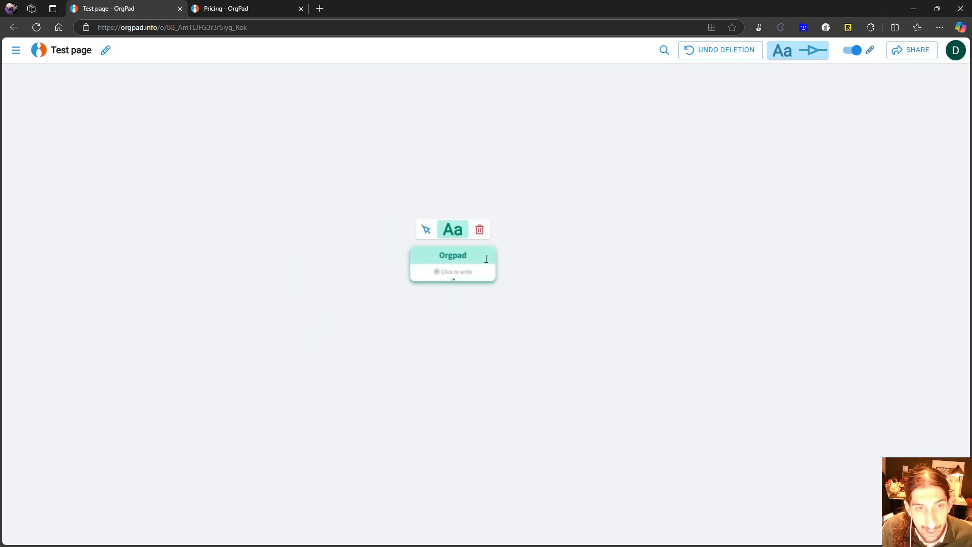
left_click(458, 273)
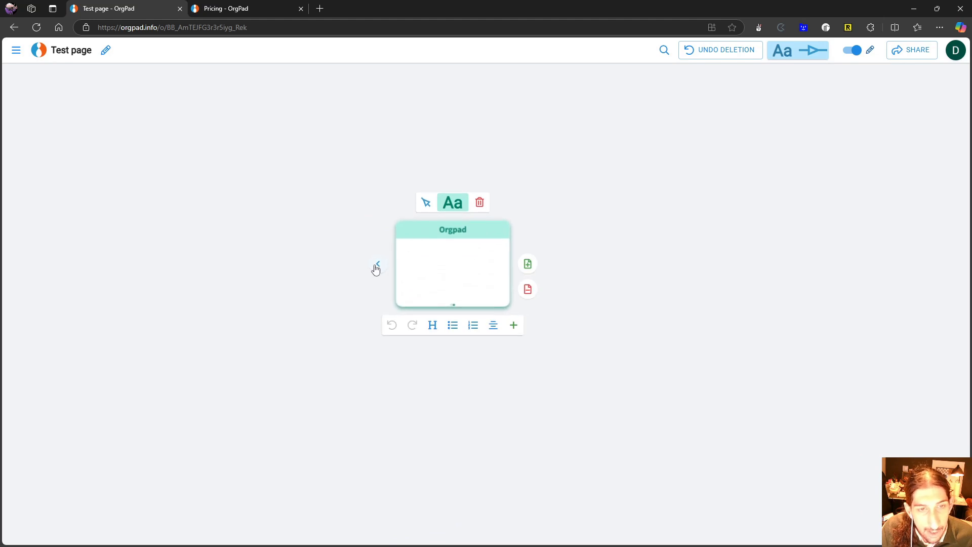
left_click(579, 239)
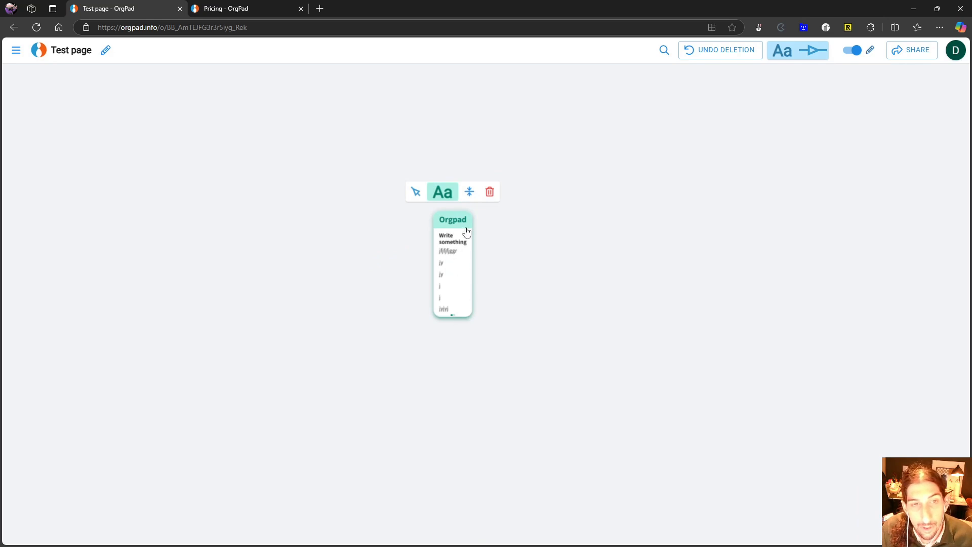
left_click(469, 191)
left_click(456, 268)
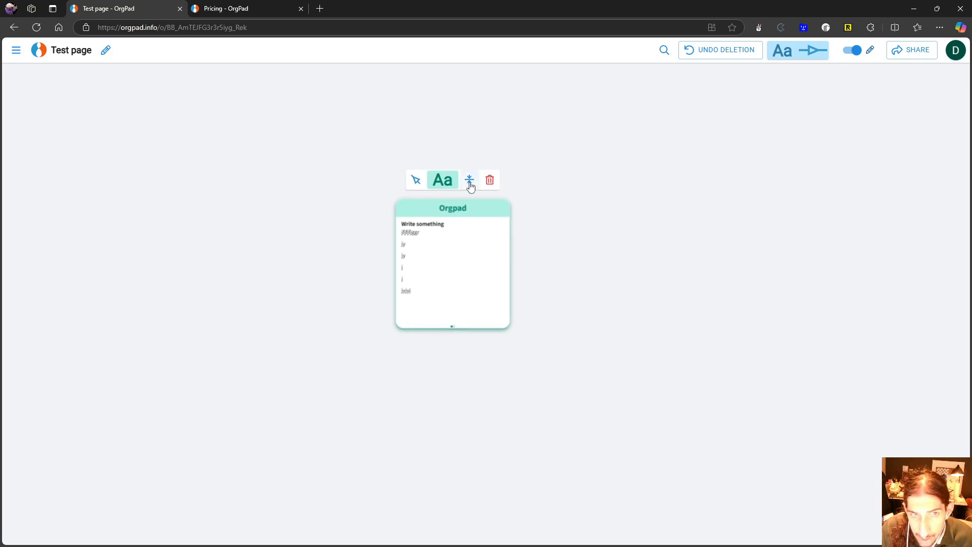
- Create a separate cell titled "Orgpad 2" beside the Orgpad cell, coloured light purple with the large text size
scroll(568, 251, "down", 5)
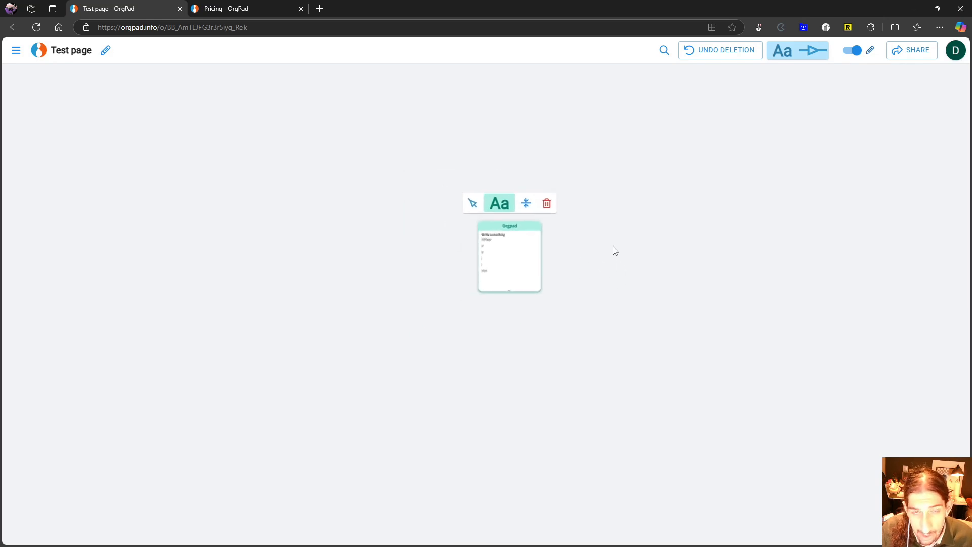
double_click(655, 248)
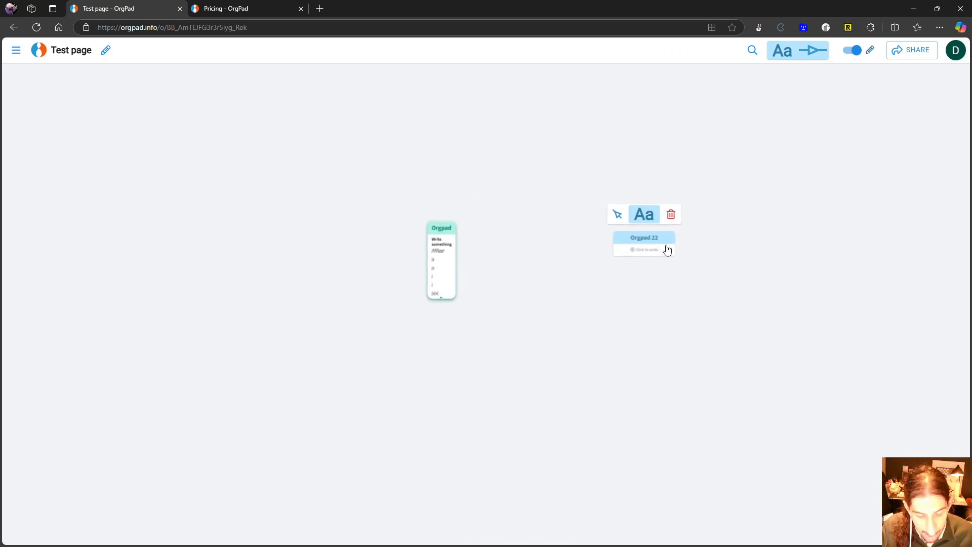
left_click(644, 215)
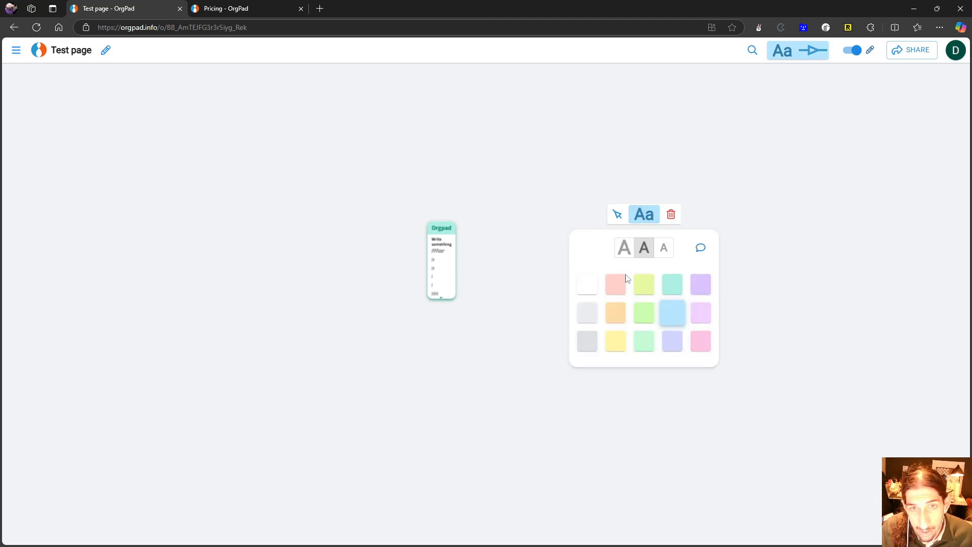
left_click(701, 285)
left_click(624, 248)
left_click(716, 213)
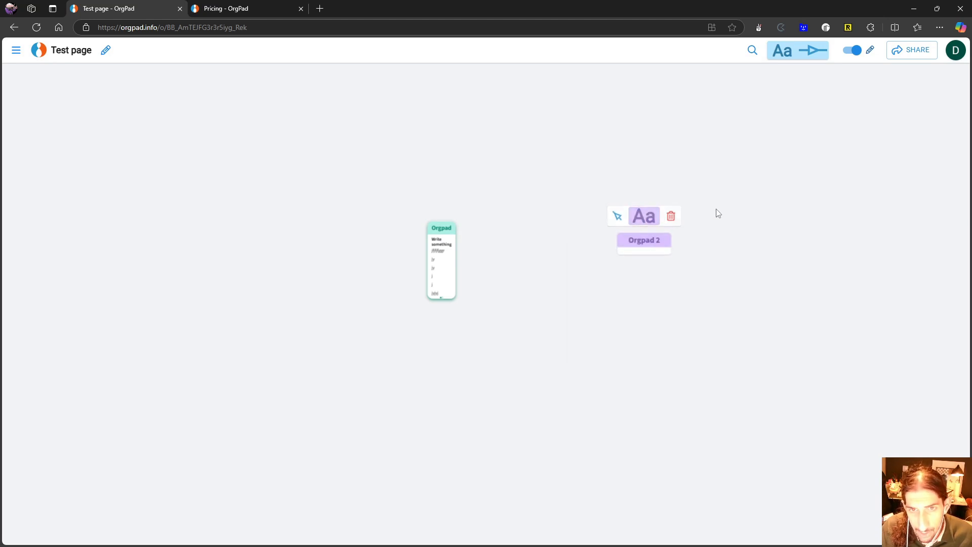
- Create a blank cell linked from Orgpad 2, and link it onward to the Orgpad cell and to another new blank cell
left_click(646, 246)
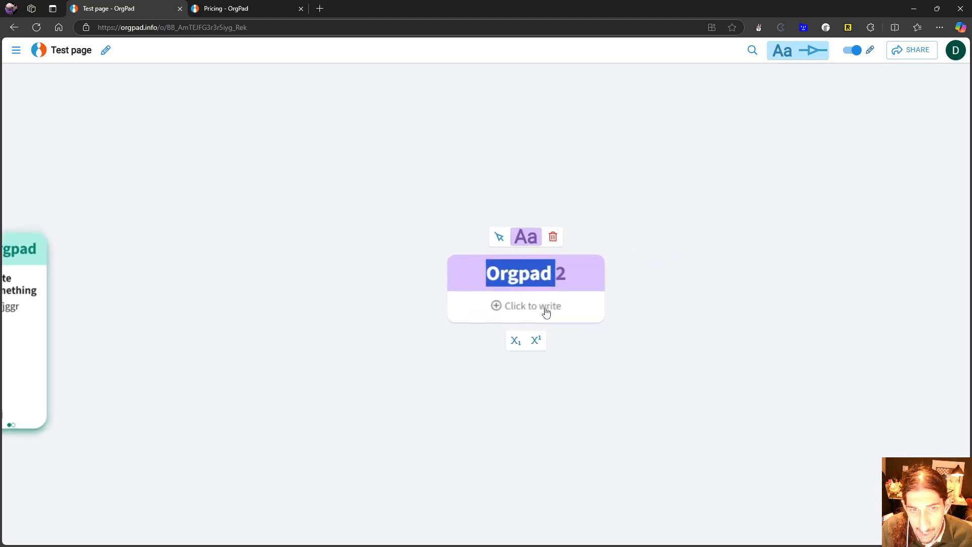
left_click(544, 311)
scroll(486, 293, "down", 5)
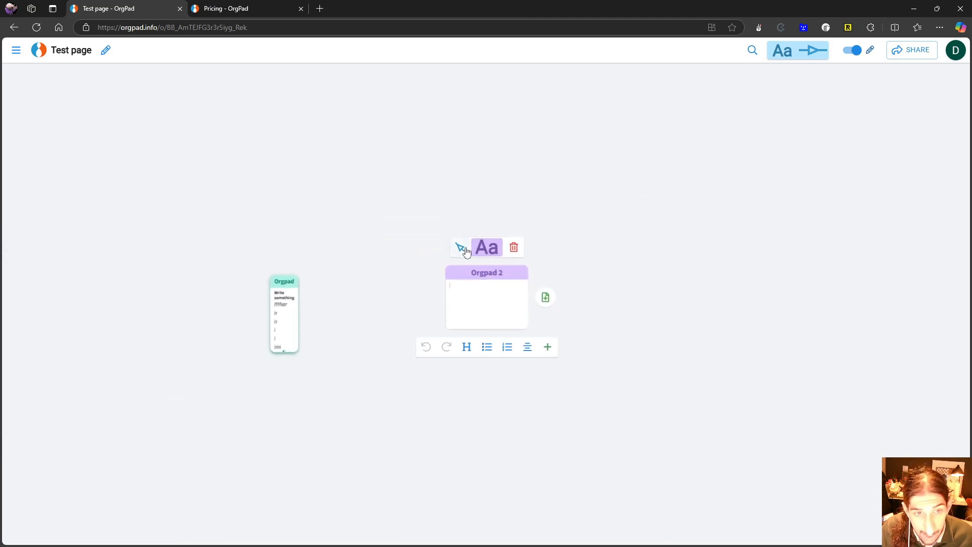
left_click(460, 248)
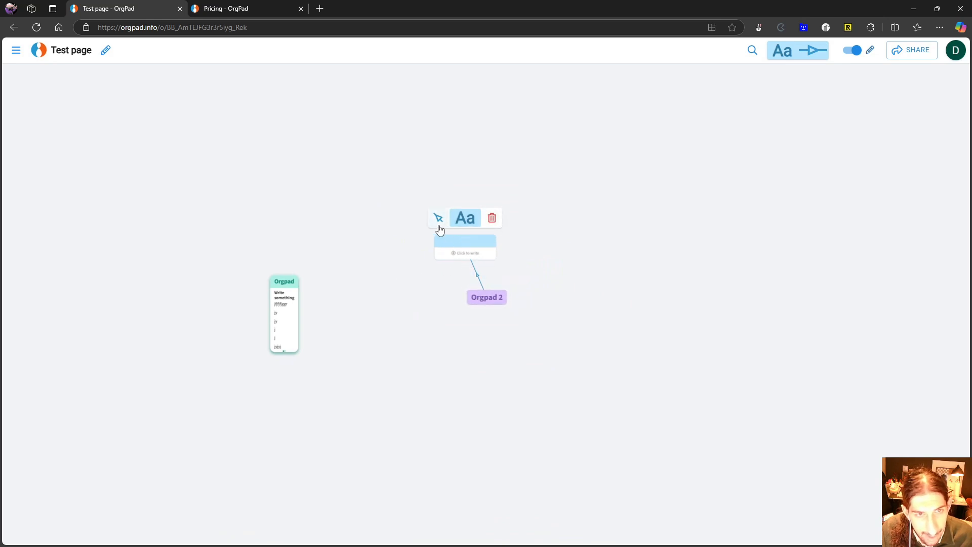
left_click_drag(438, 223, 291, 310)
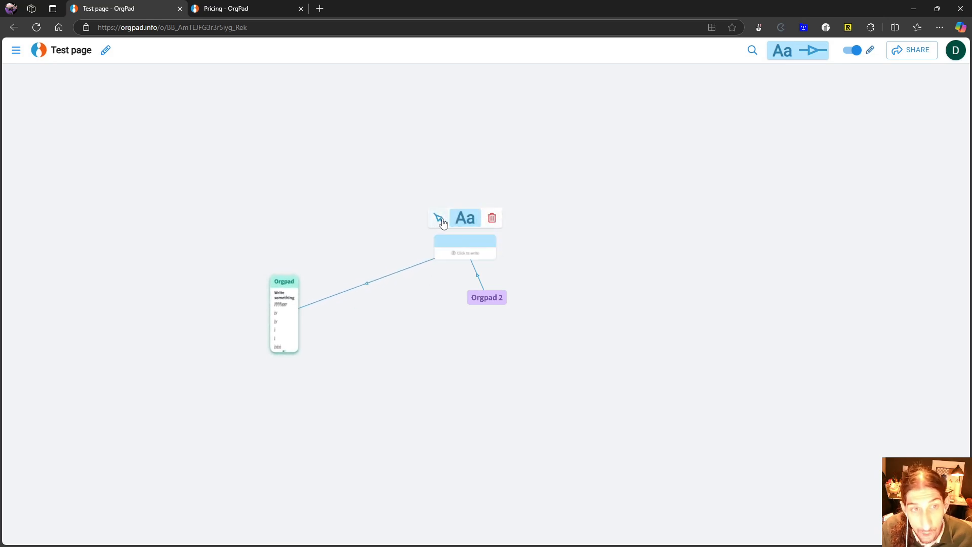
left_click_drag(443, 223, 581, 175)
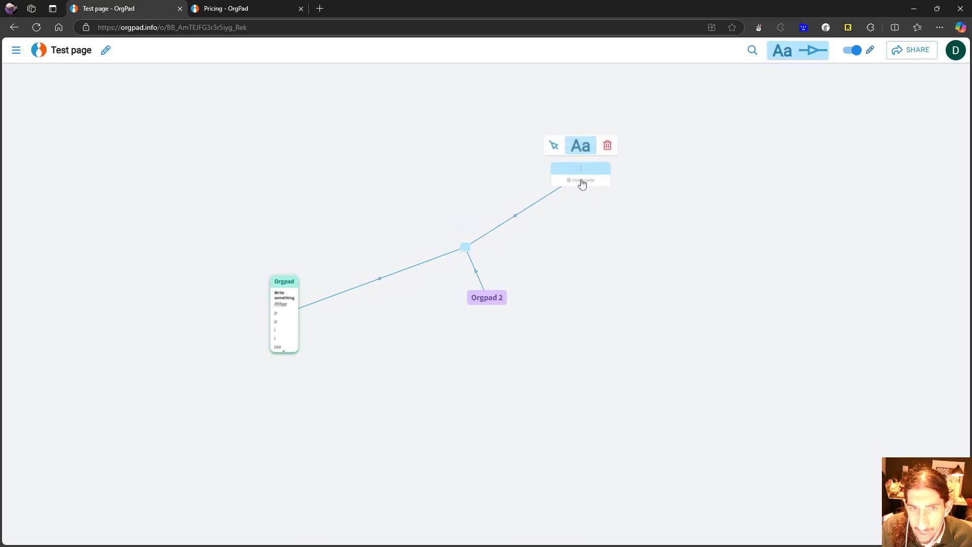
- Title both blank linked cells "test"
left_click(466, 251)
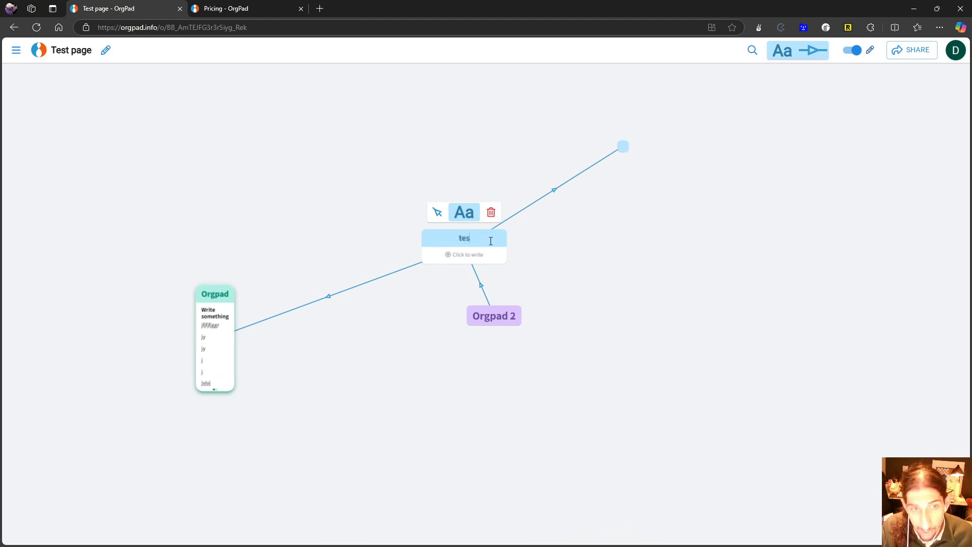
left_click(623, 147)
type("t")
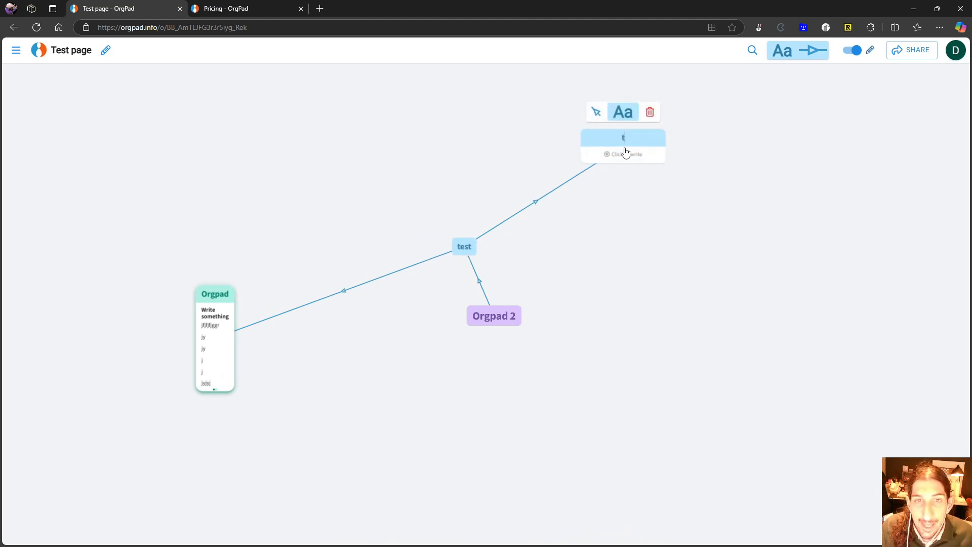
type("est")
- Switch the page to reading mode and back to editing mode
scroll(620, 164, "down", 3)
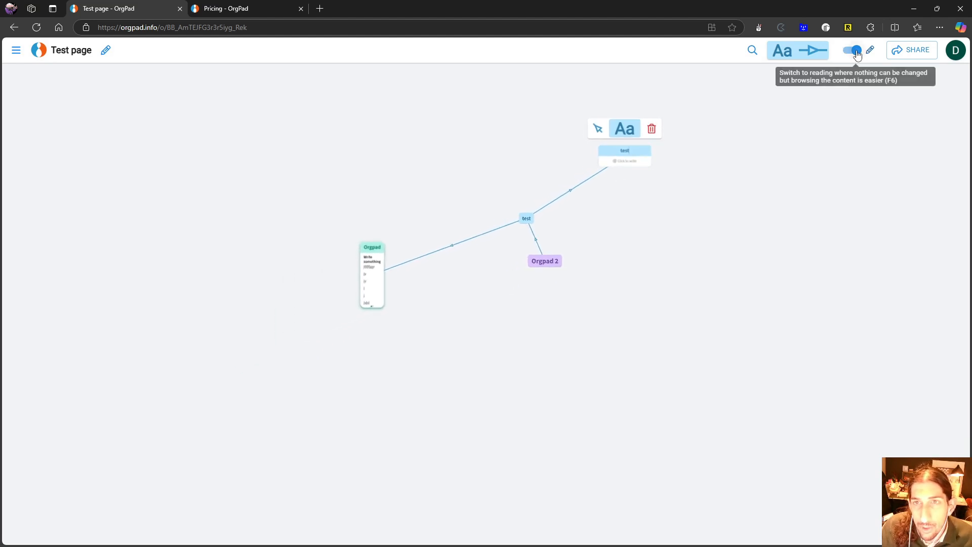
scroll(693, 150, "down", 2)
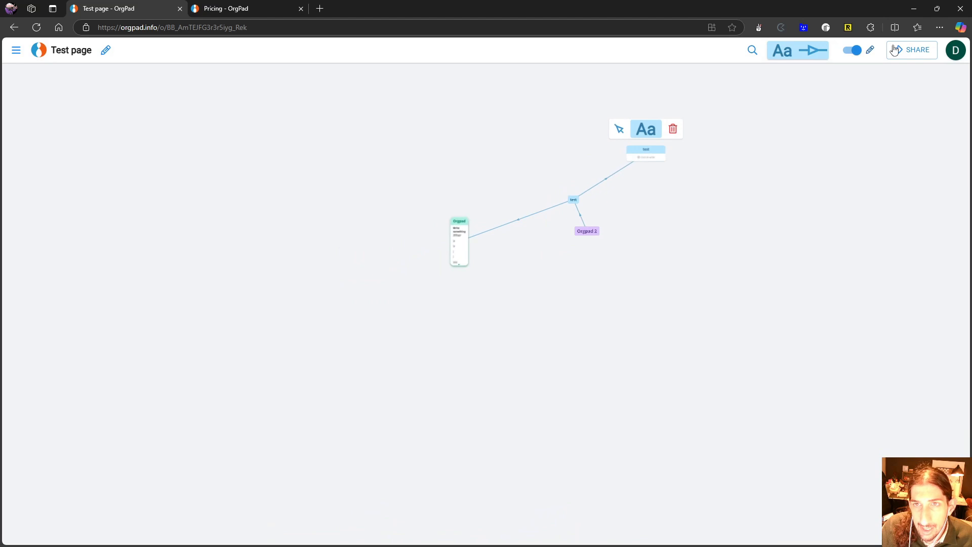
left_click(850, 53)
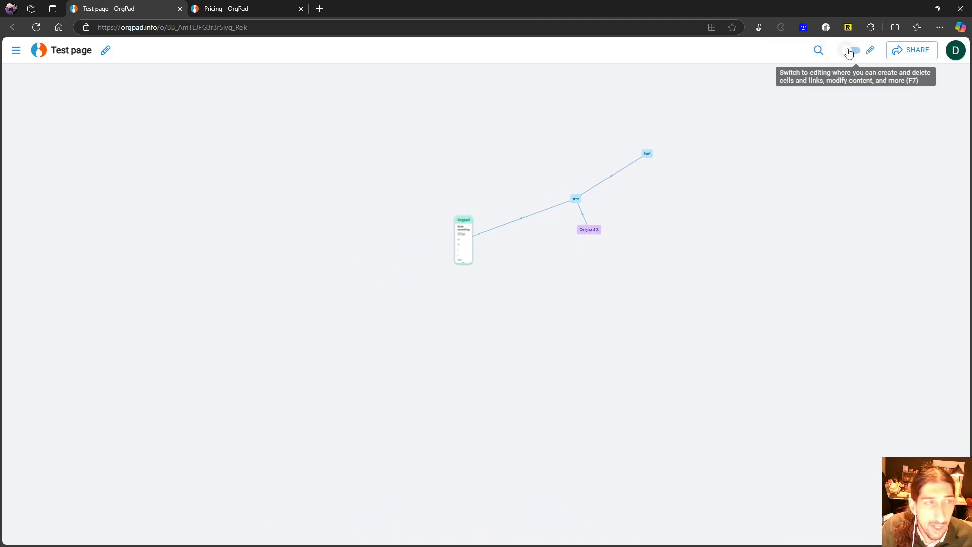
left_click(850, 51)
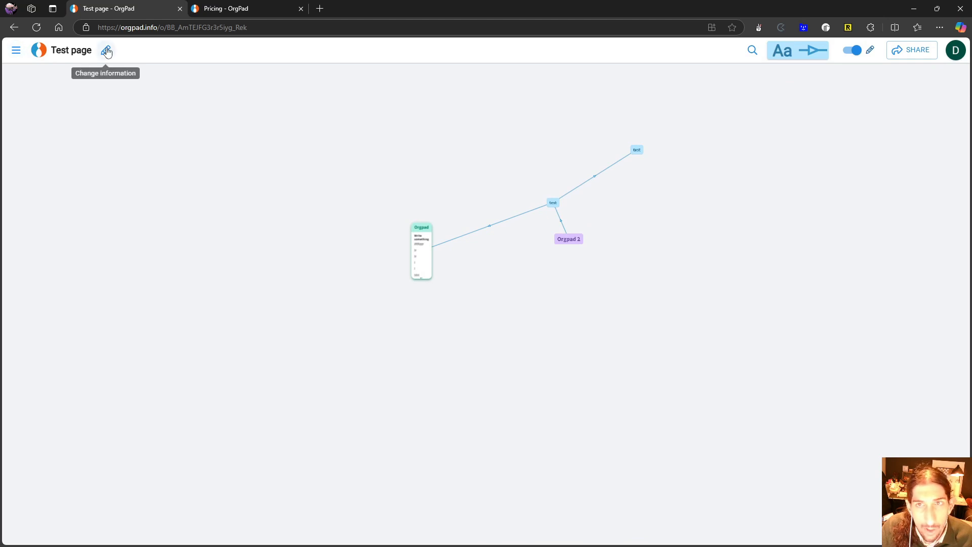
- Review the options available for the page, such as files, presentations, copying, printing to PDF and exporting
left_click(16, 49)
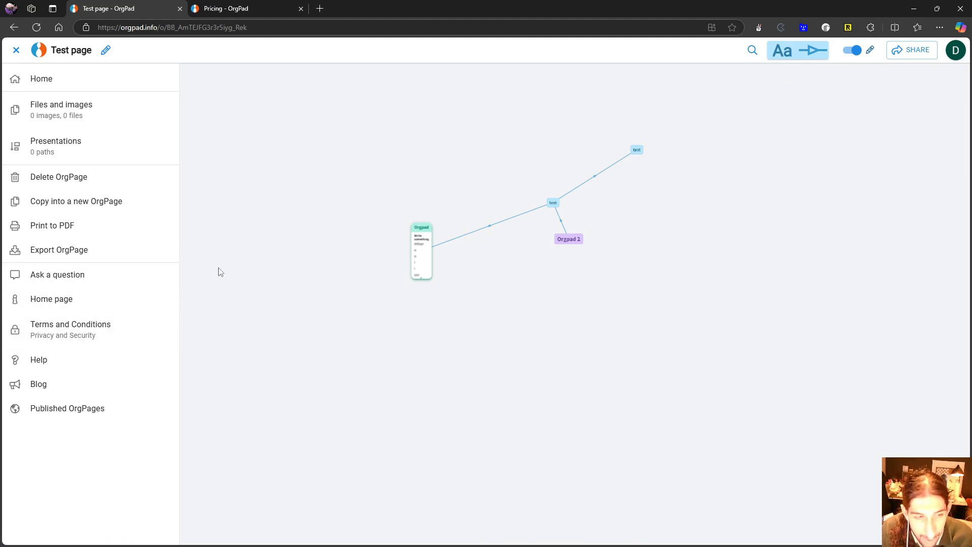
scroll(428, 298, "up", 2)
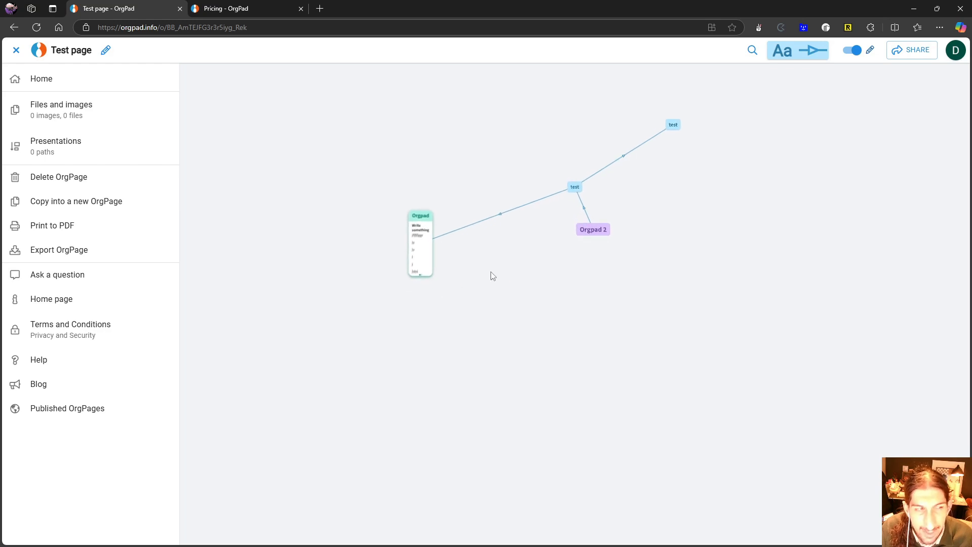
scroll(492, 276, "down", 1)
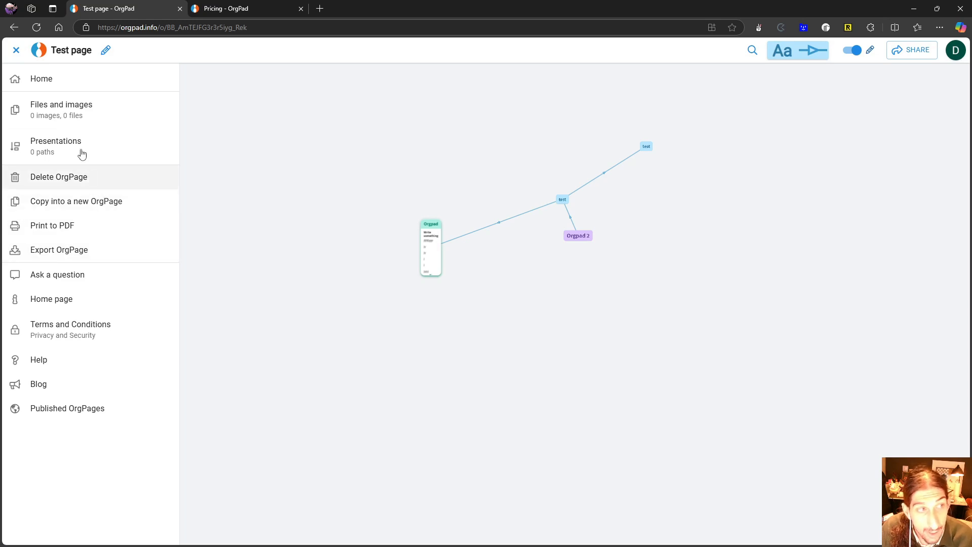
left_click(15, 50)
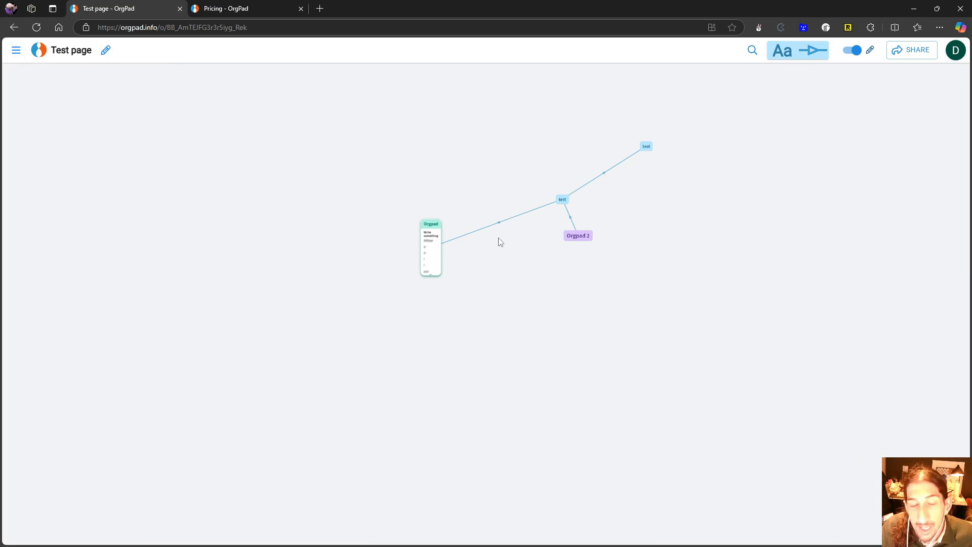
- Go to the overview of all OrgPages and check the plan's page and storage limits
left_click(34, 53)
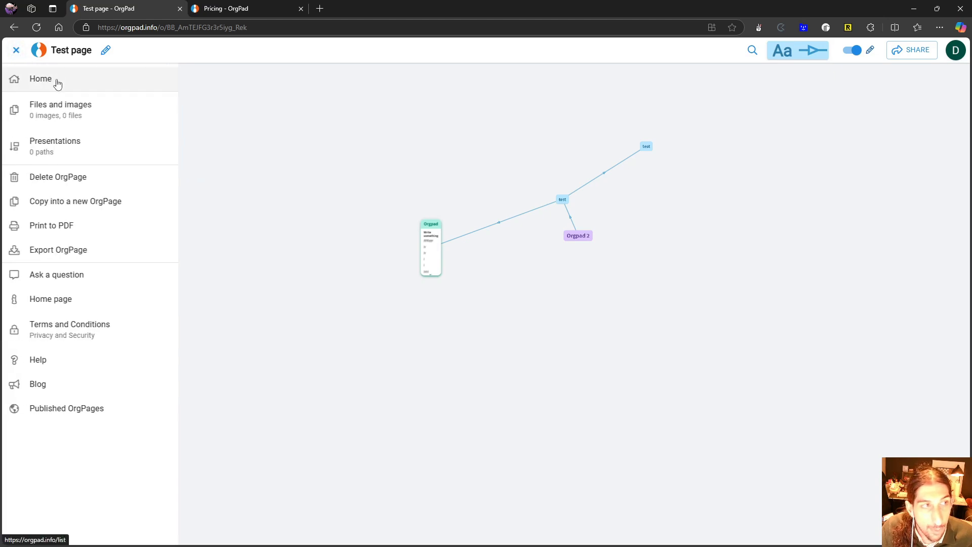
left_click(54, 81)
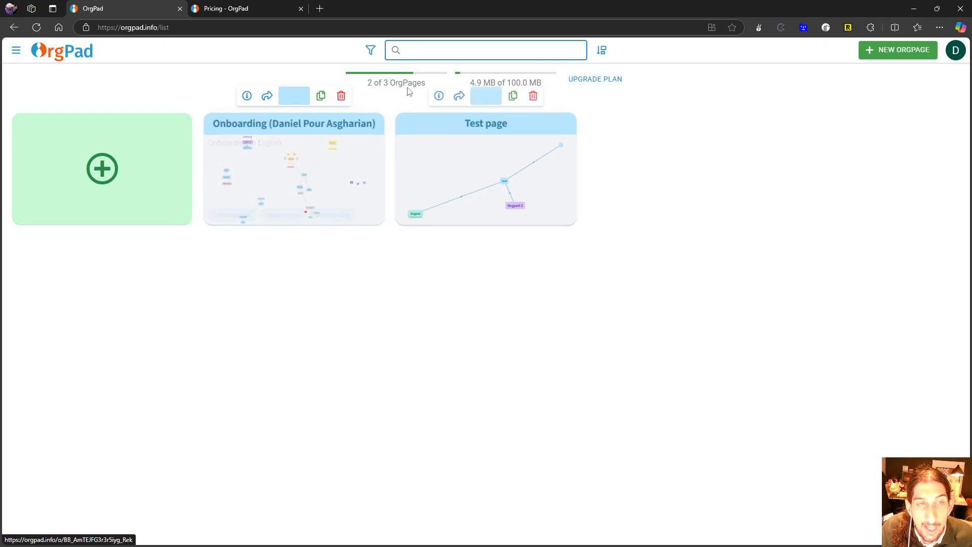
mouse_move(409, 85)
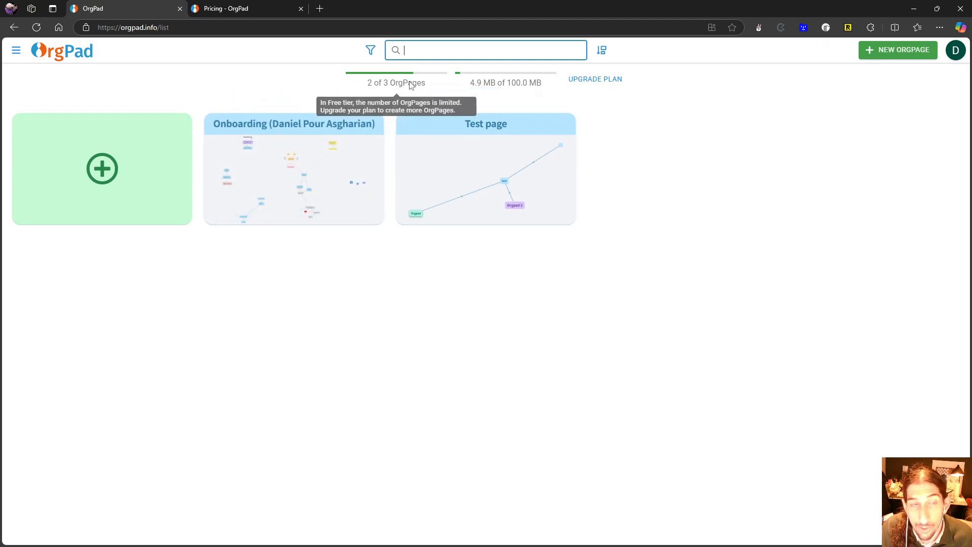
mouse_move(524, 87)
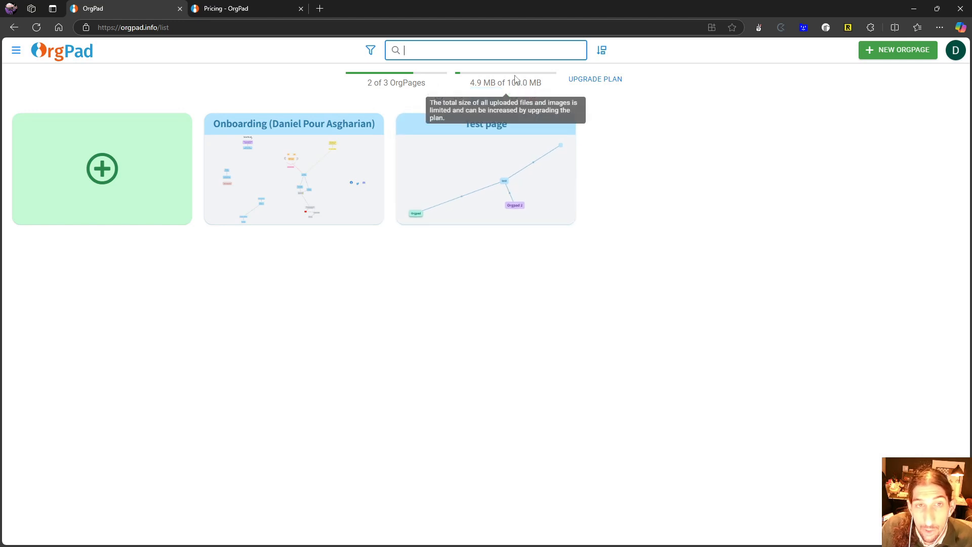
- Open the Test page and create a new cell linked from the central "test" cell, above it on the canvas
left_click(461, 188)
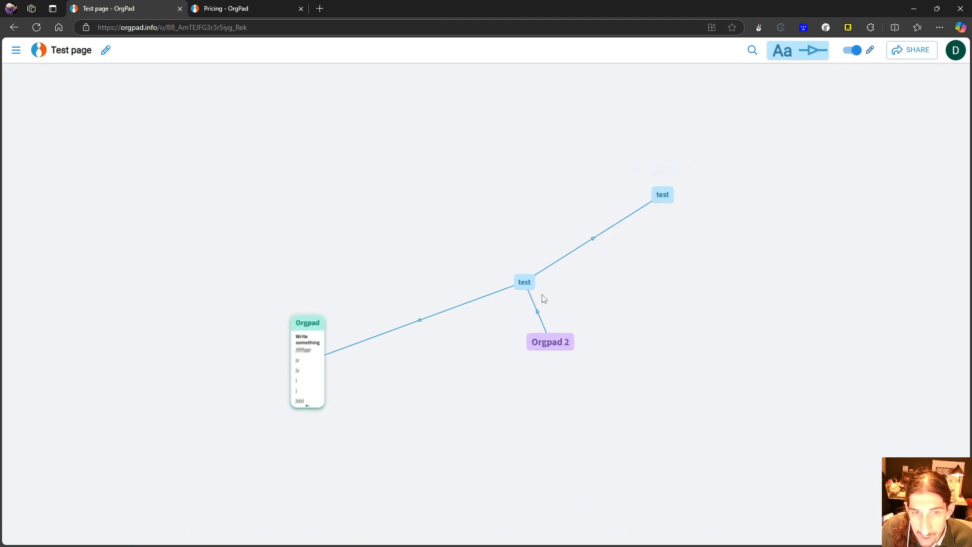
mouse_move(533, 283)
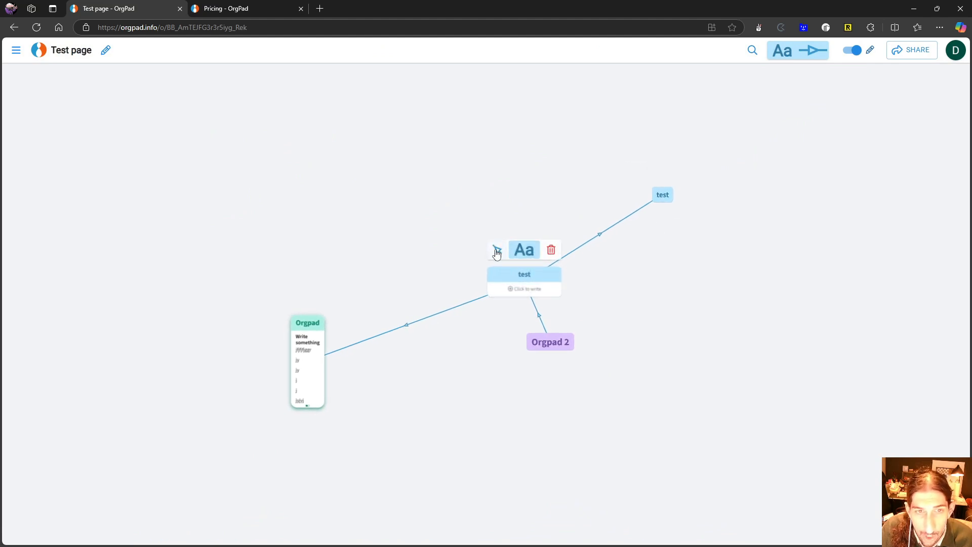
left_click_drag(497, 250, 436, 147)
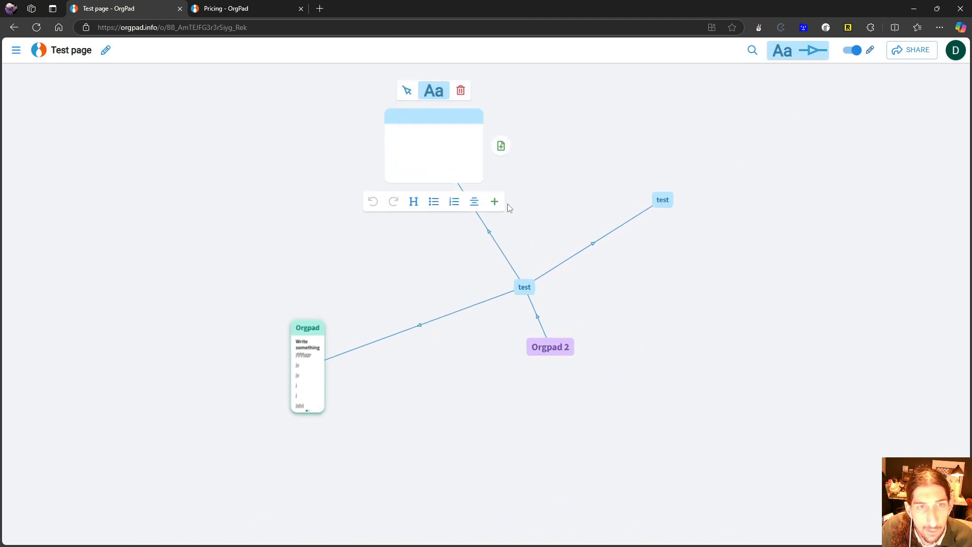
- Insert the "Monday your all in one app" image into the new cell by uploading it from the computer, and finish editing the cell
left_click(495, 202)
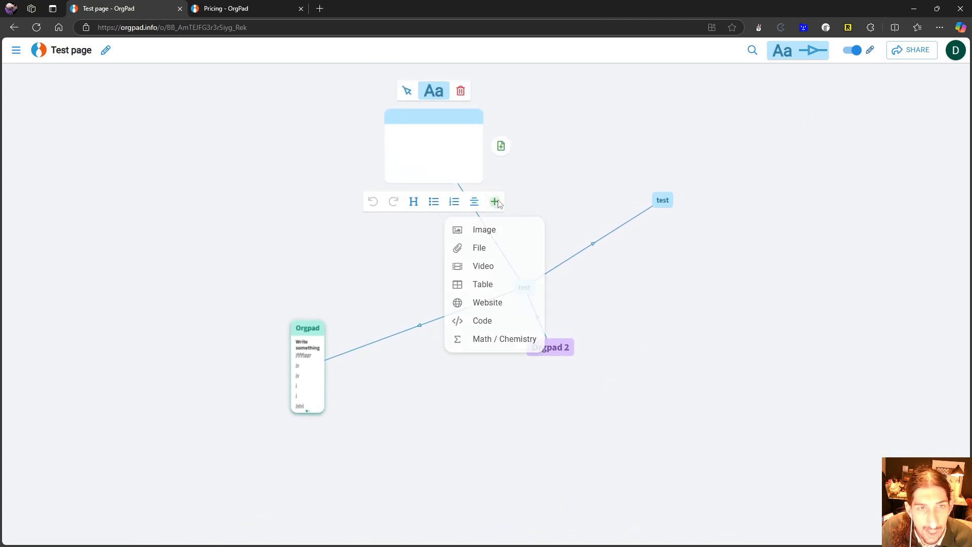
left_click(497, 237)
left_click(510, 321)
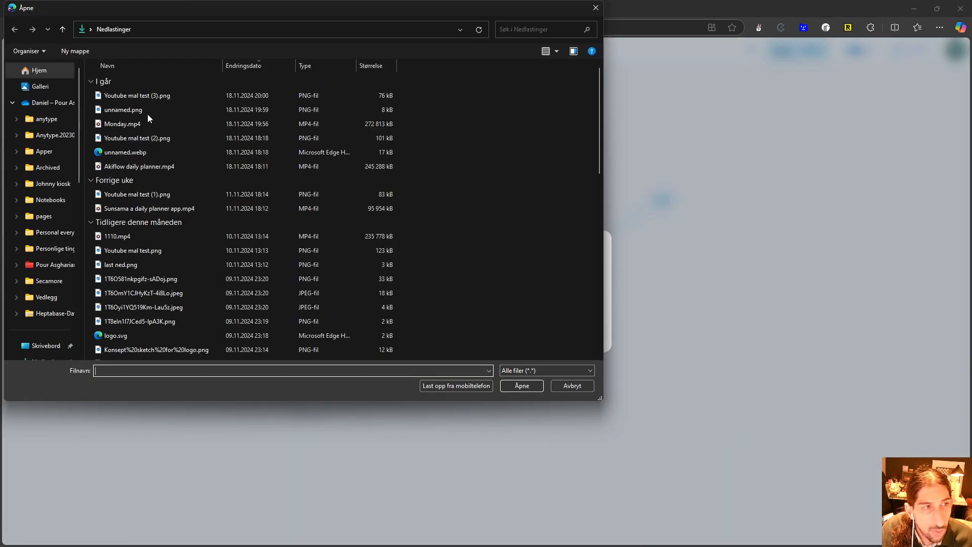
left_click(147, 97)
double_click(146, 98)
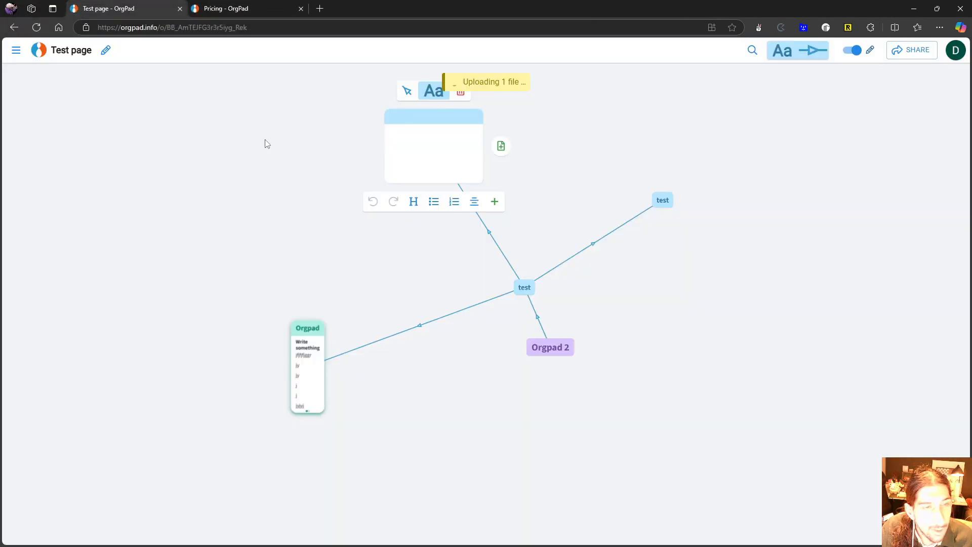
scroll(460, 164, "down", 2)
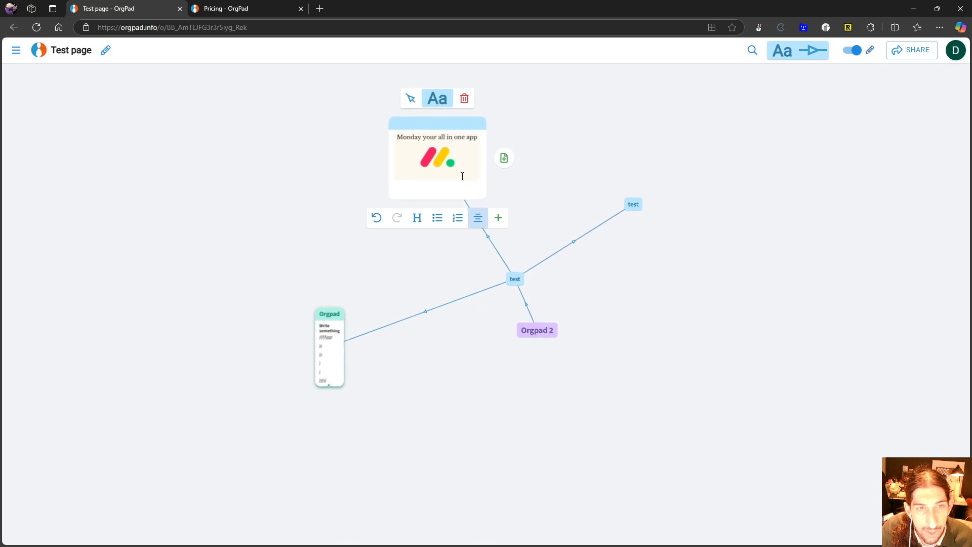
scroll(462, 175, "up", 4)
left_click(585, 201)
scroll(535, 184, "down", 4)
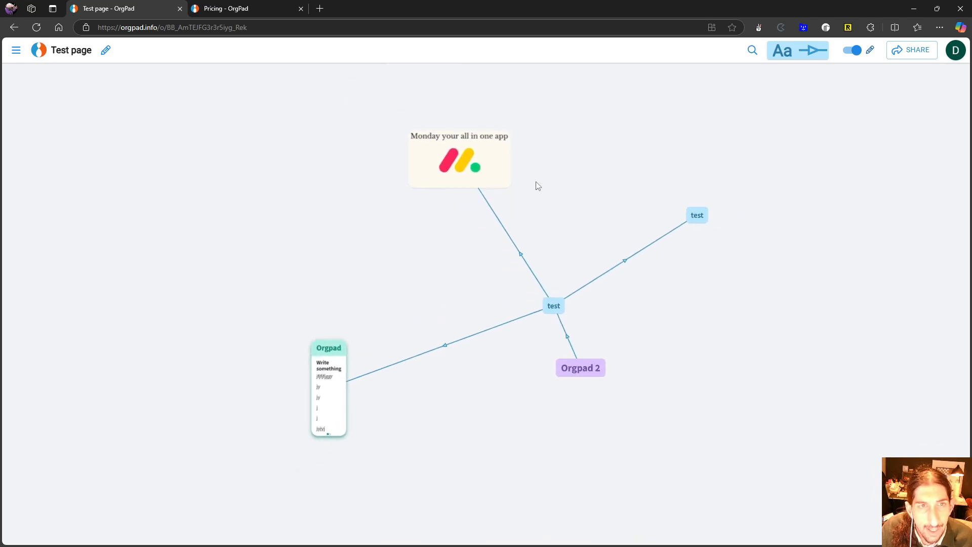
left_click_drag(487, 153, 467, 159)
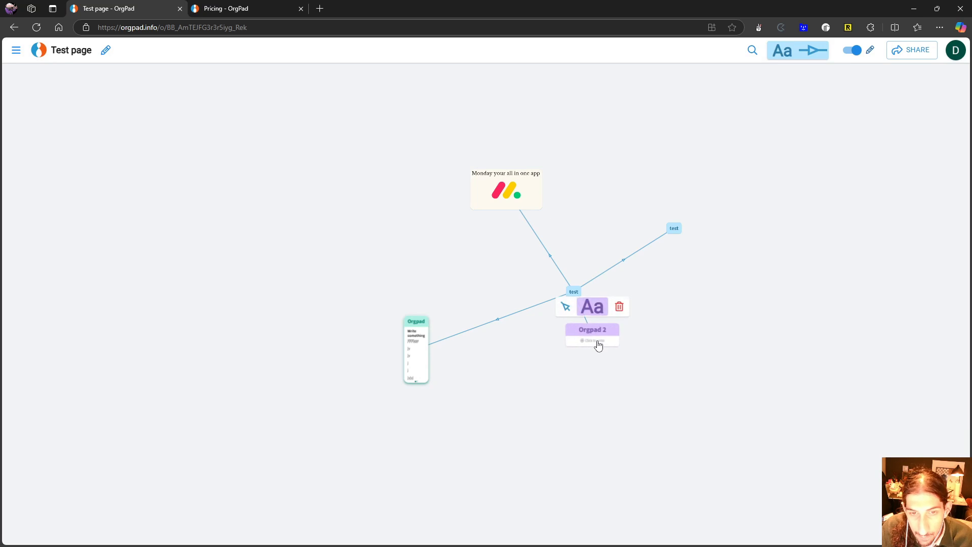
- Open the content of the Orgpad 2 cell for writing and review the types of content that can be inserted
left_click(598, 343)
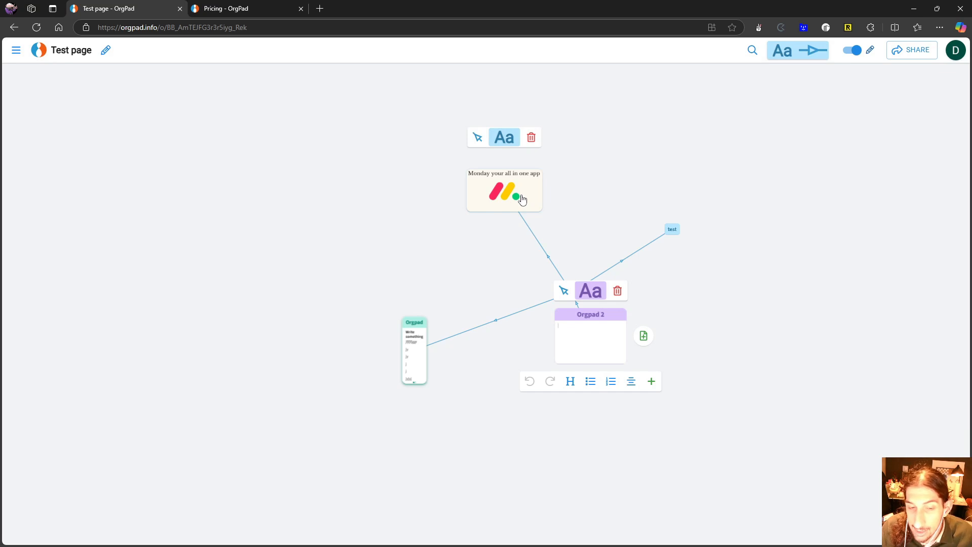
scroll(522, 199, "down", 3)
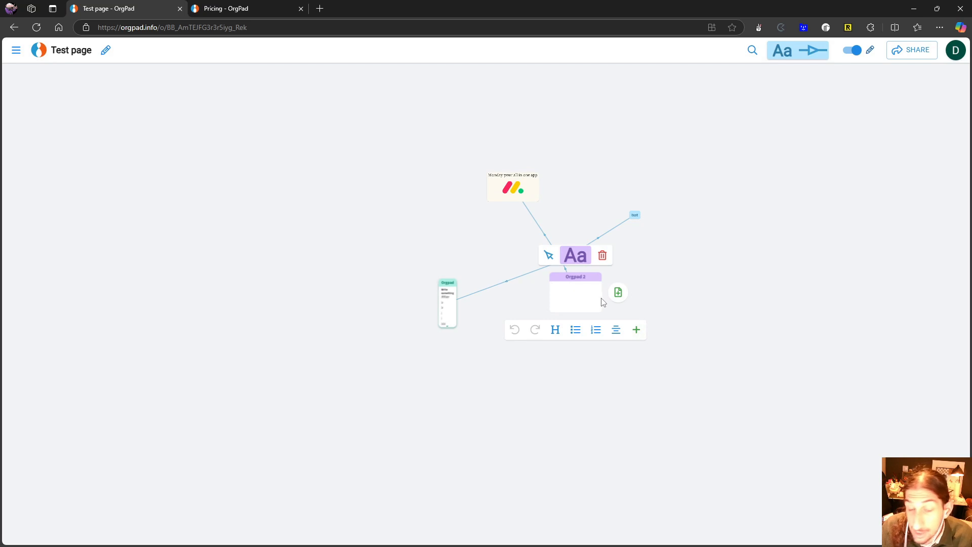
left_click(637, 329)
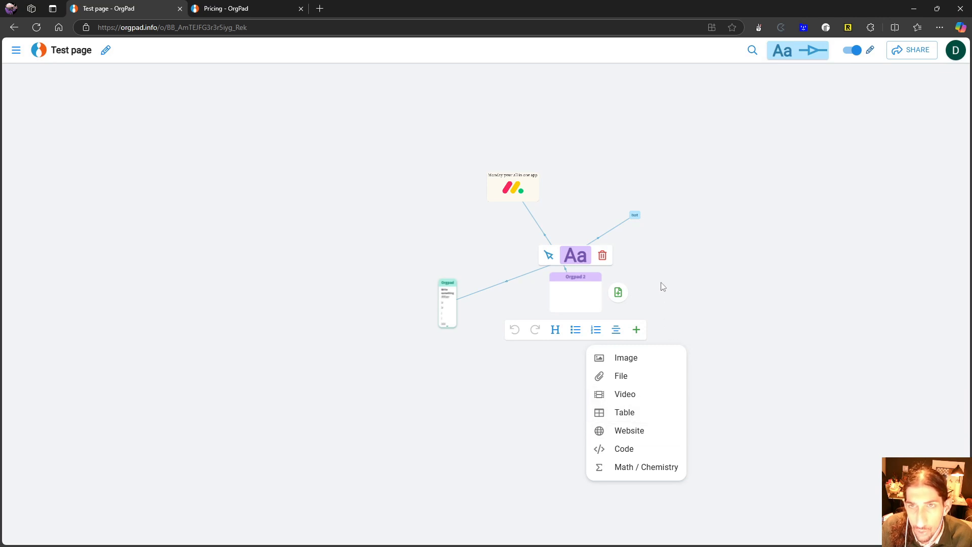
- Set the default link style to a double arrow with a thick line
left_click(797, 50)
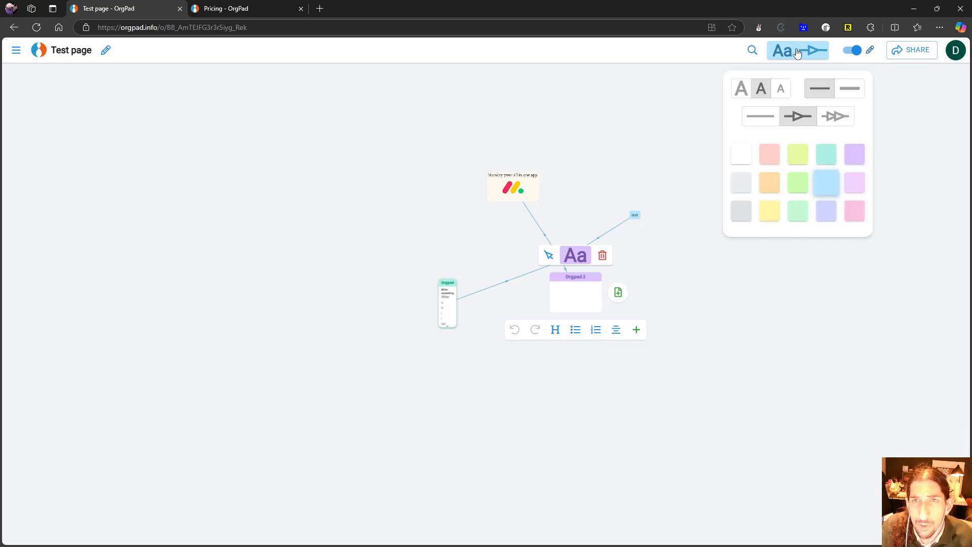
left_click(833, 116)
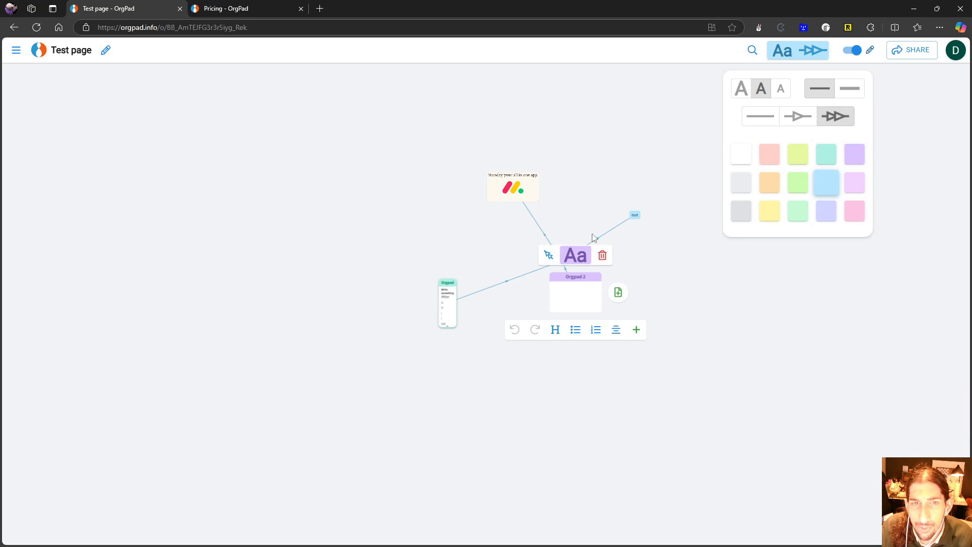
left_click(847, 89)
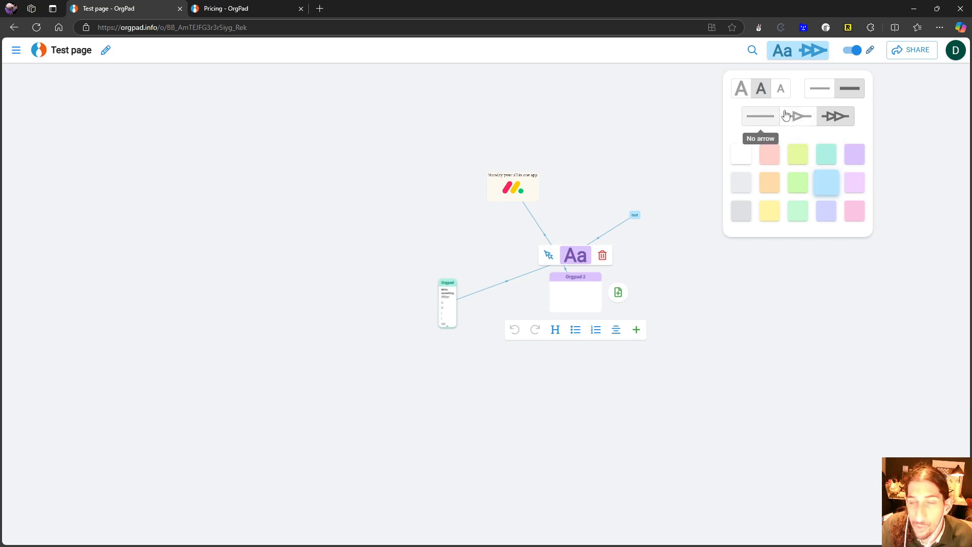
- Find the tiny stray item far from the cell cluster and move it closer, together with the Orgpad 2 cell
scroll(656, 161, "down", 5)
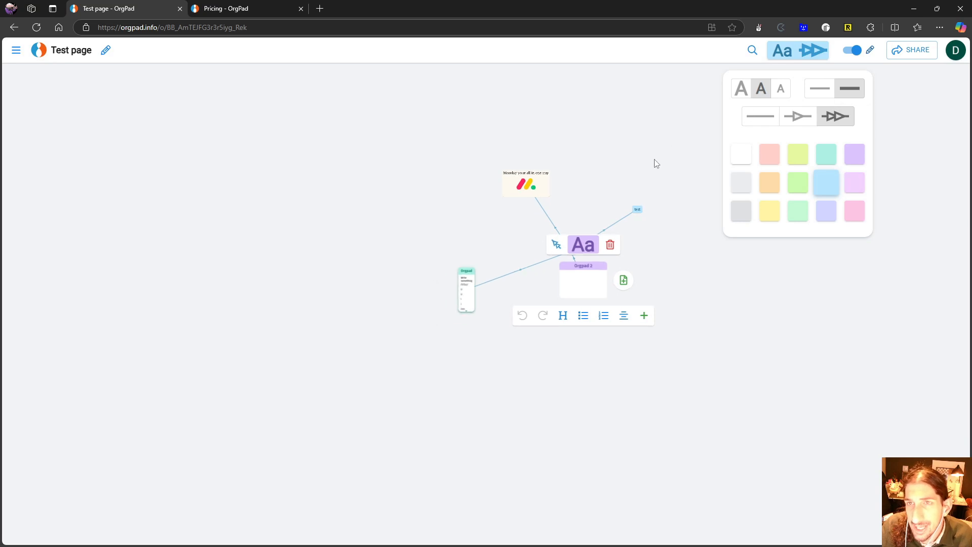
scroll(778, 293, "up", 2)
scroll(780, 298, "up", 1)
scroll(446, 251, "down", 6)
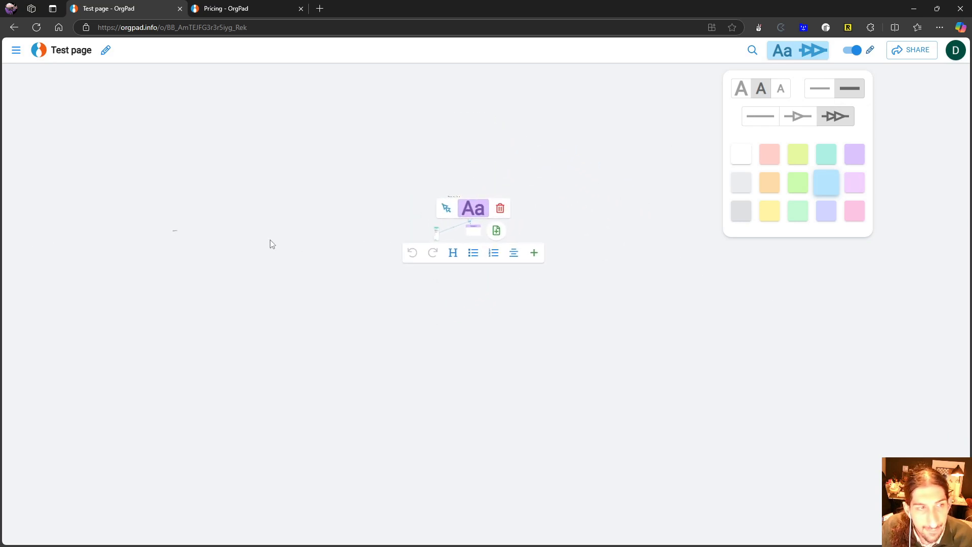
scroll(161, 253, "up", 3)
scroll(161, 252, "up", 3)
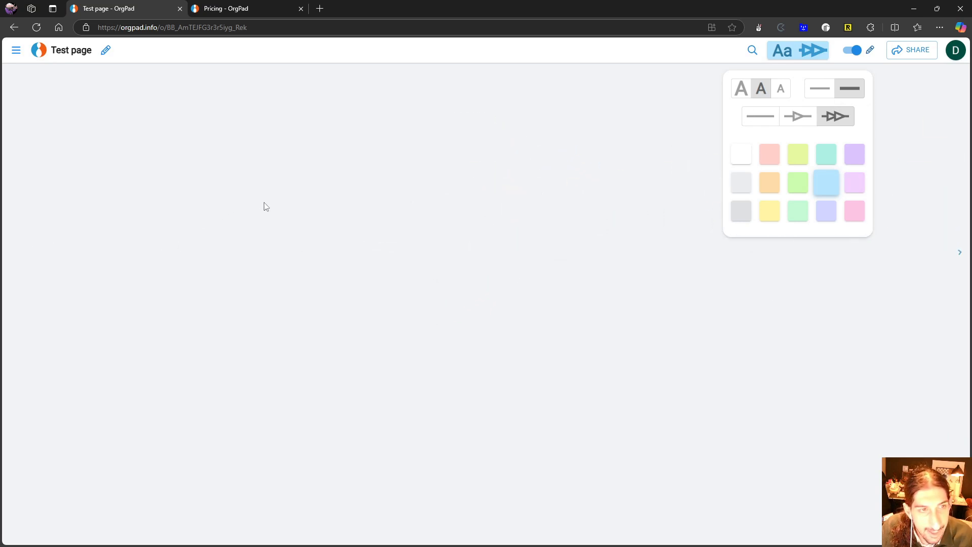
scroll(268, 200, "down", 5)
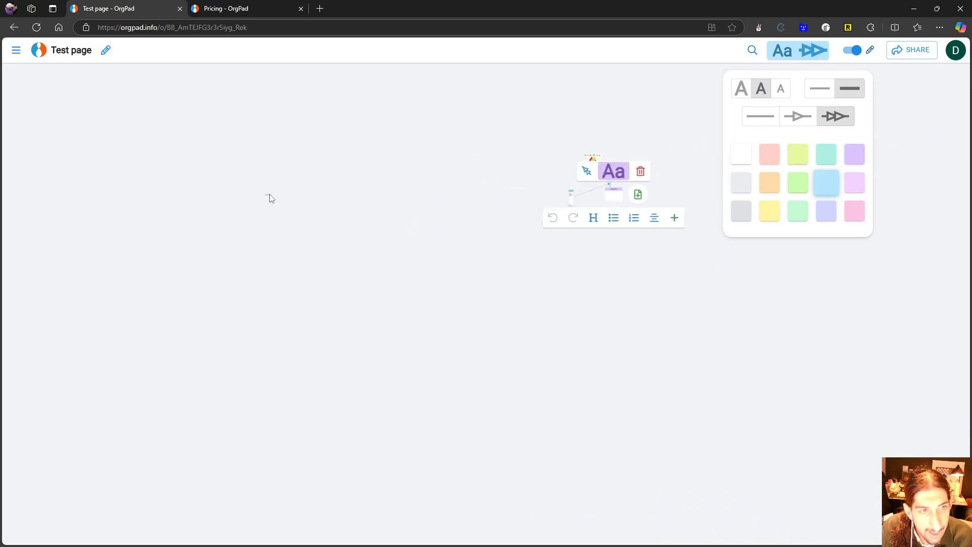
left_click_drag(269, 195, 460, 237)
- Examine the layout of the linked cells across the canvas, from the overview down to the central "test" cell
scroll(521, 255, "up", 3)
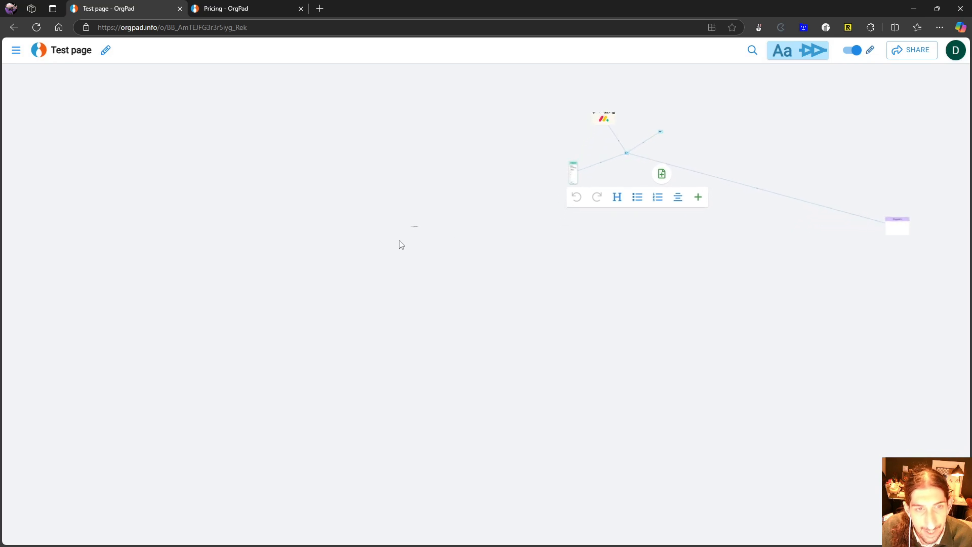
scroll(397, 223, "up", 5)
scroll(412, 224, "down", 3)
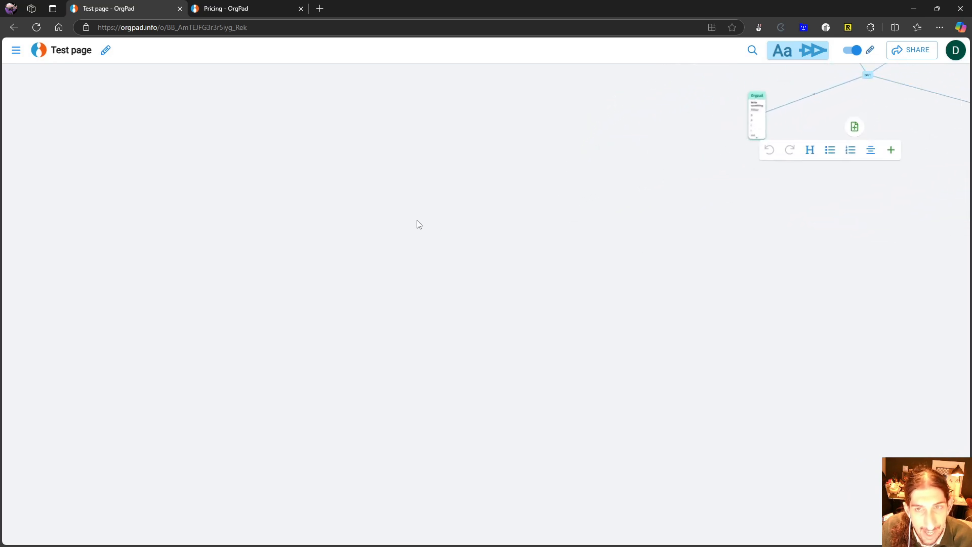
scroll(418, 225, "down", 2)
scroll(696, 253, "down", 2)
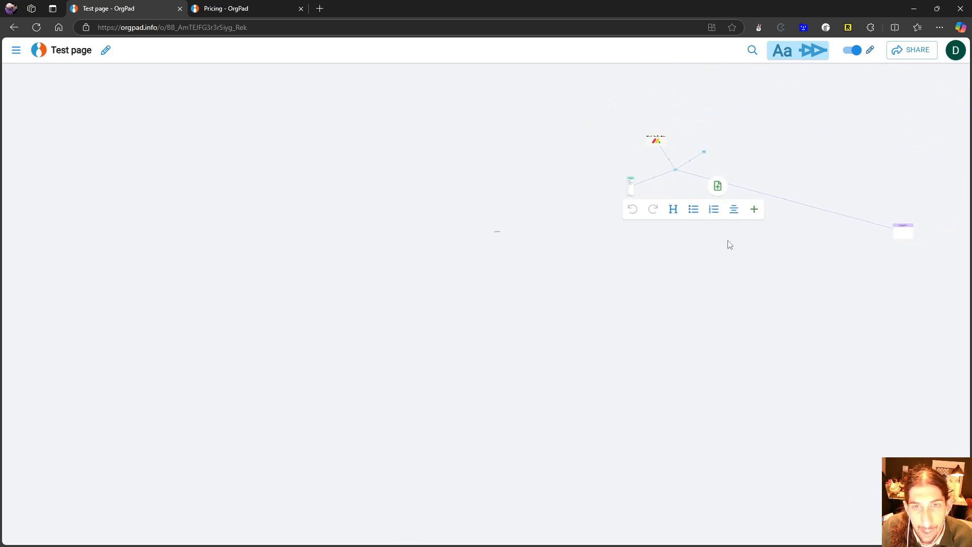
scroll(734, 238, "down", 1)
scroll(811, 221, "up", 3)
left_click_drag(810, 183, 677, 264)
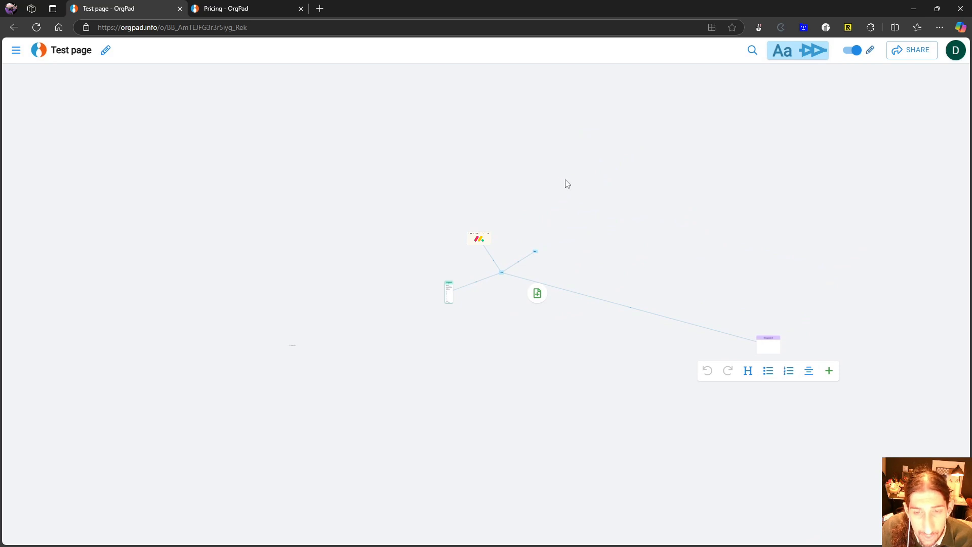
scroll(563, 180, "up", 2)
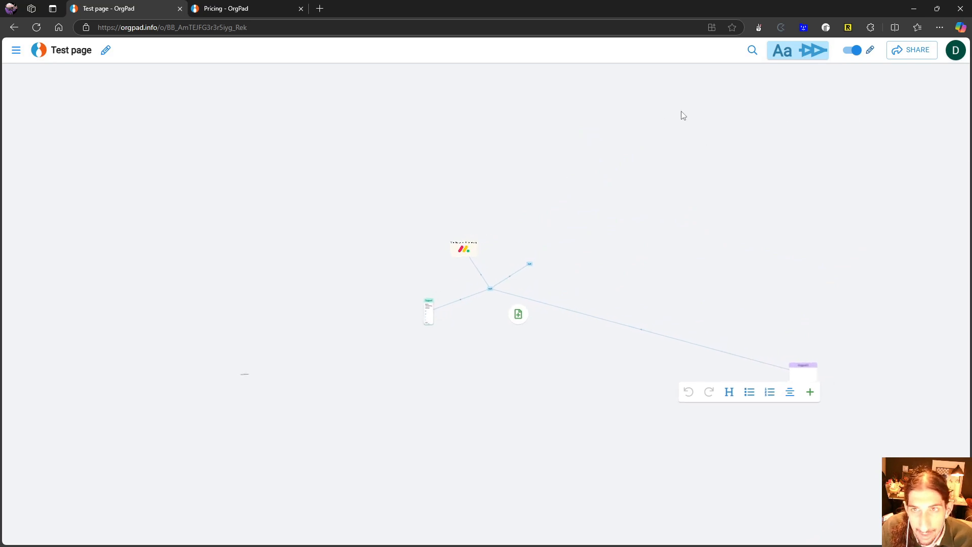
scroll(641, 113, "down", 2)
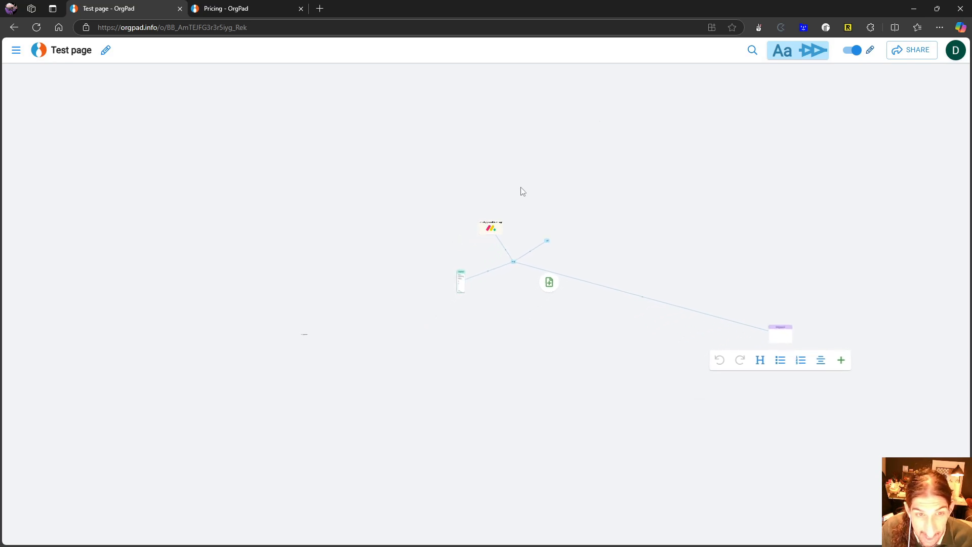
scroll(514, 268, "up", 5)
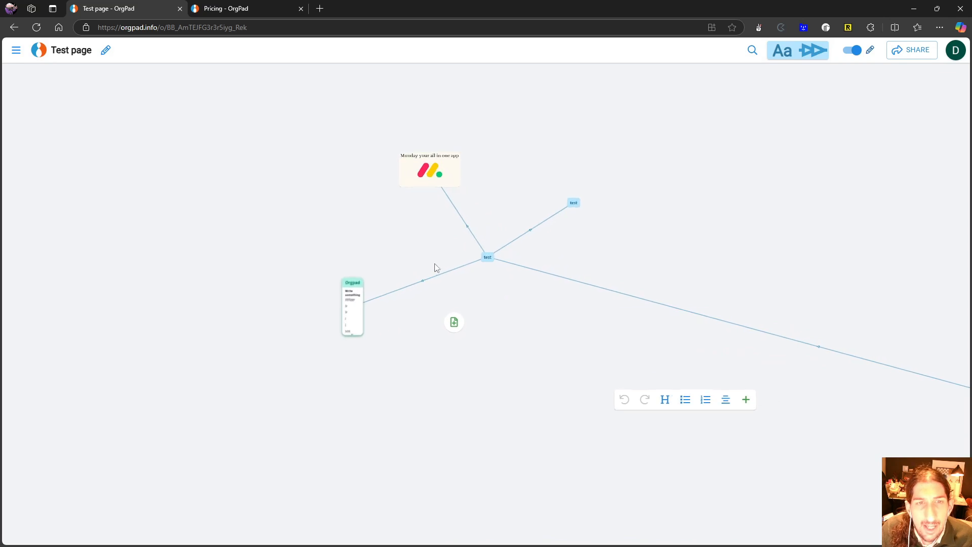
scroll(437, 267, "up", 2)
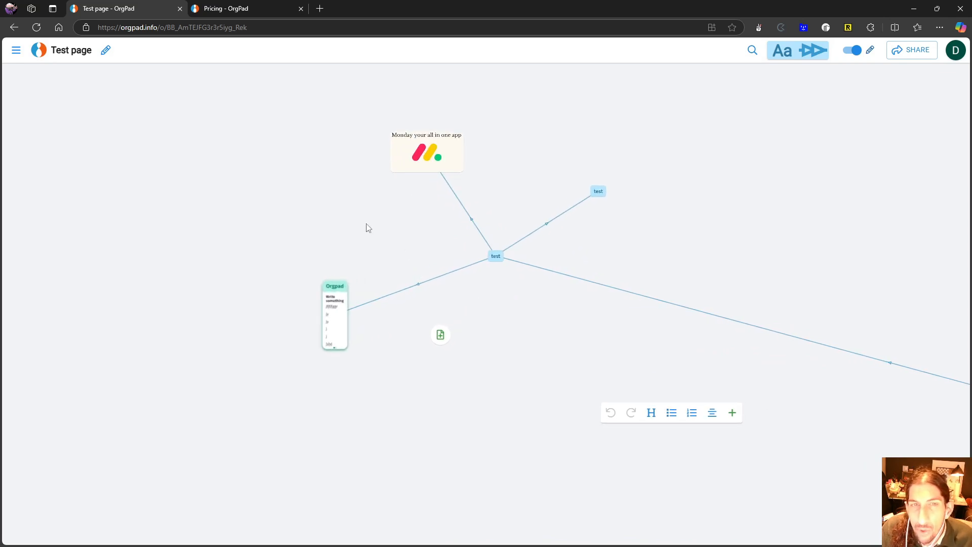
- Write "search" on the second page of the Orgpad cell and search the OrgPage for that word
left_click(336, 344)
left_click(388, 316)
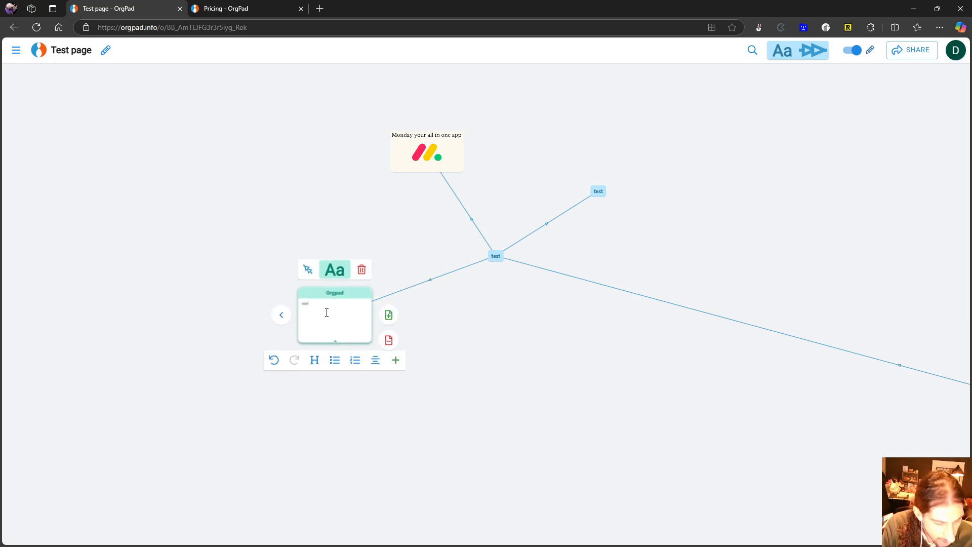
left_click(753, 56)
type("search")
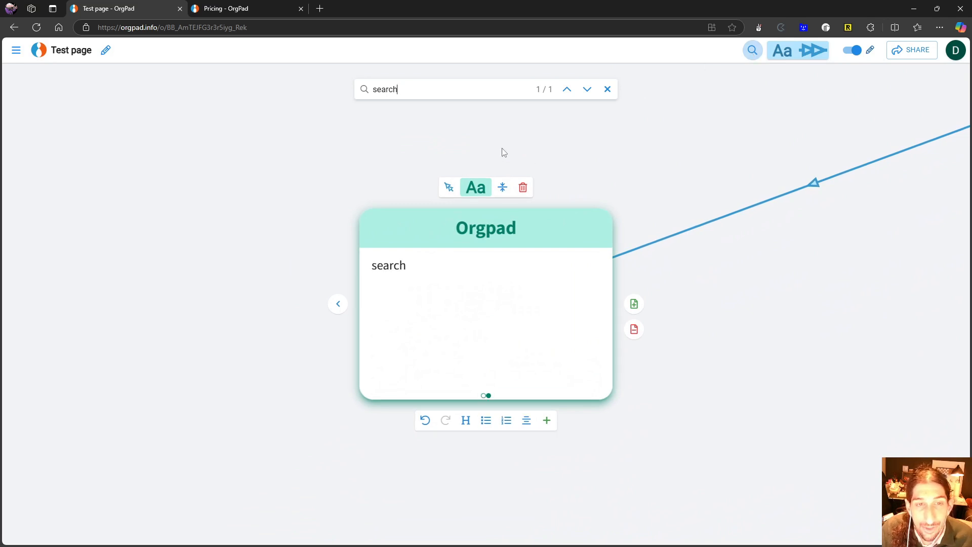
- Write "test" in the Orgpad 2 cell and search the OrgPage for that word
scroll(670, 230, "down", 5)
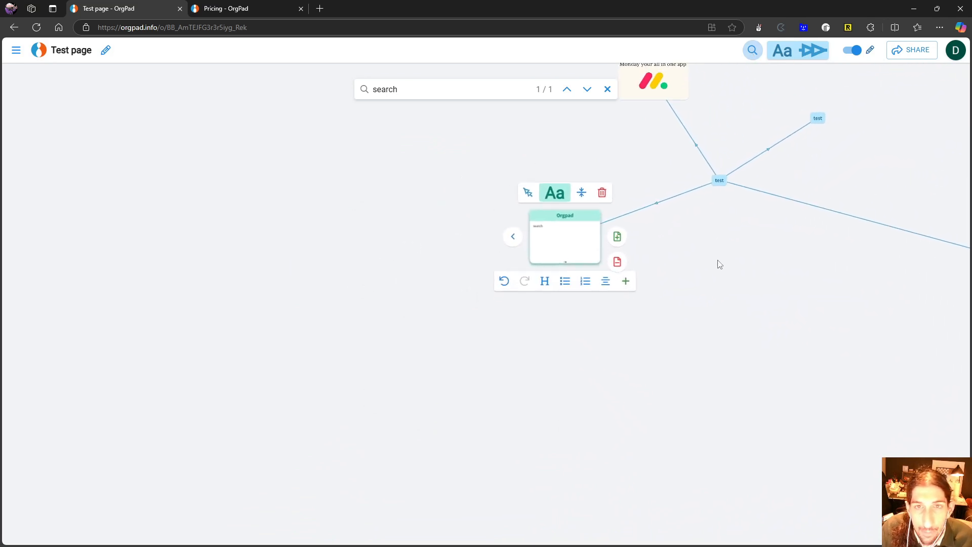
left_click_drag(718, 261, 465, 250)
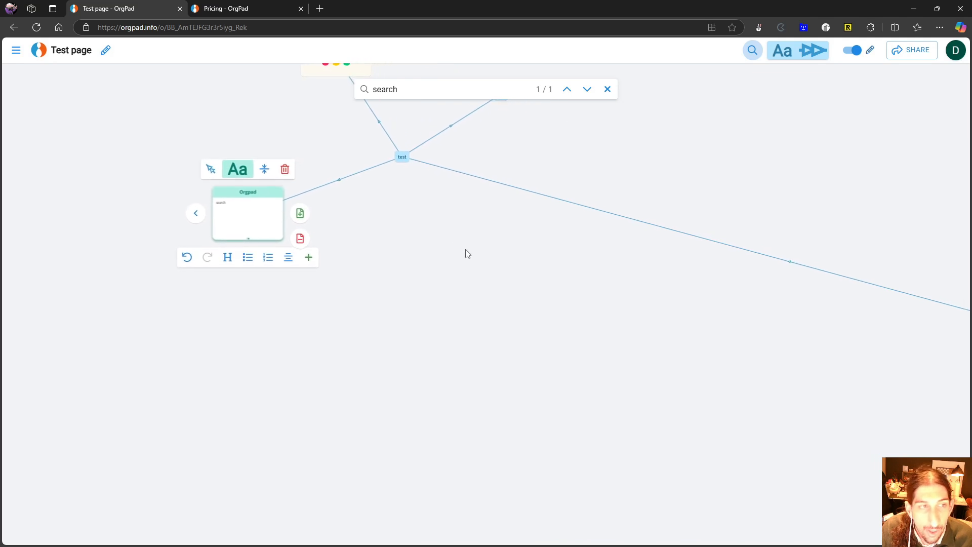
left_click_drag(531, 245, 187, 177)
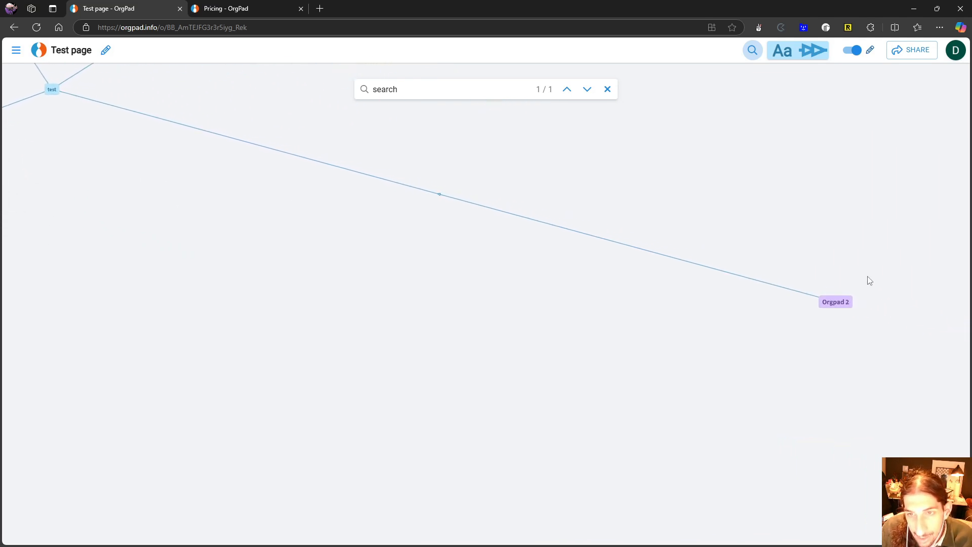
left_click(837, 304)
left_click(555, 318)
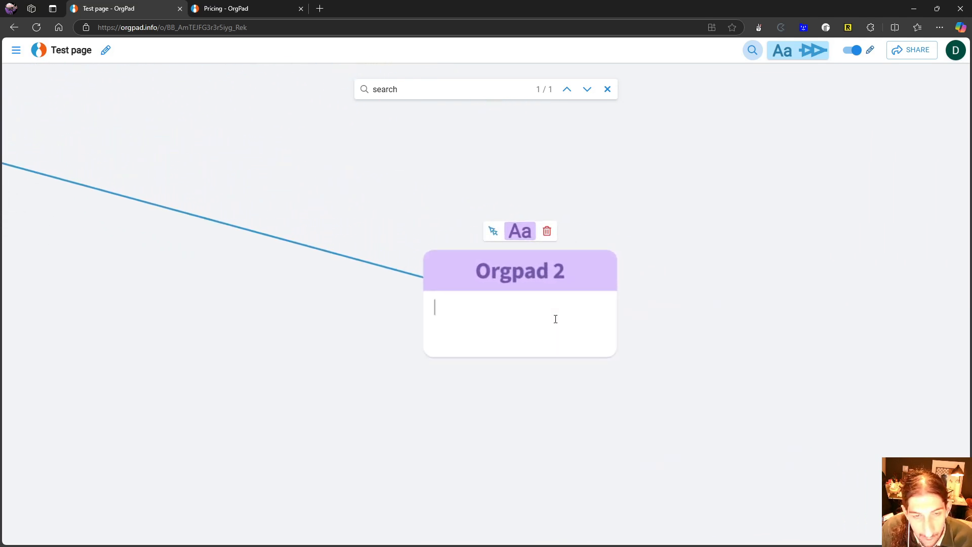
type("test")
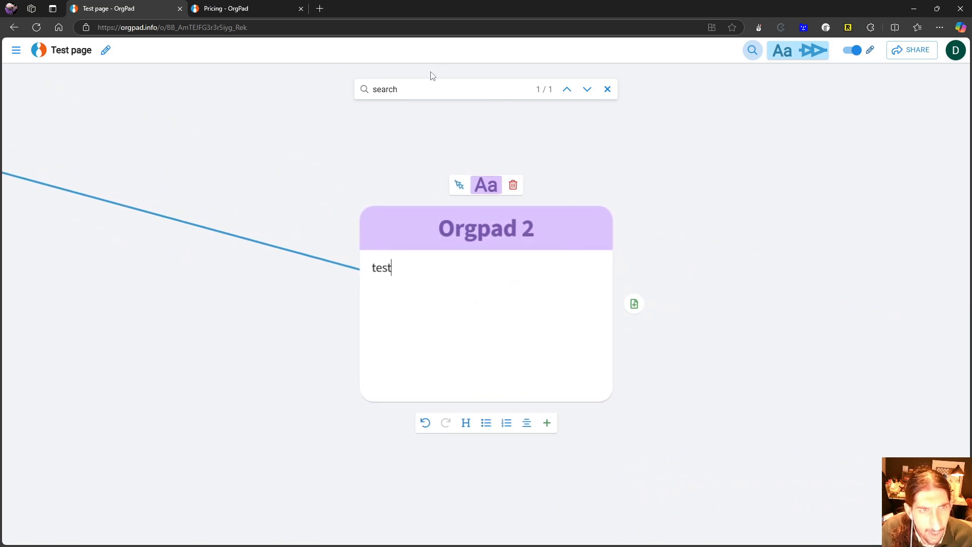
double_click(429, 92)
type("test")
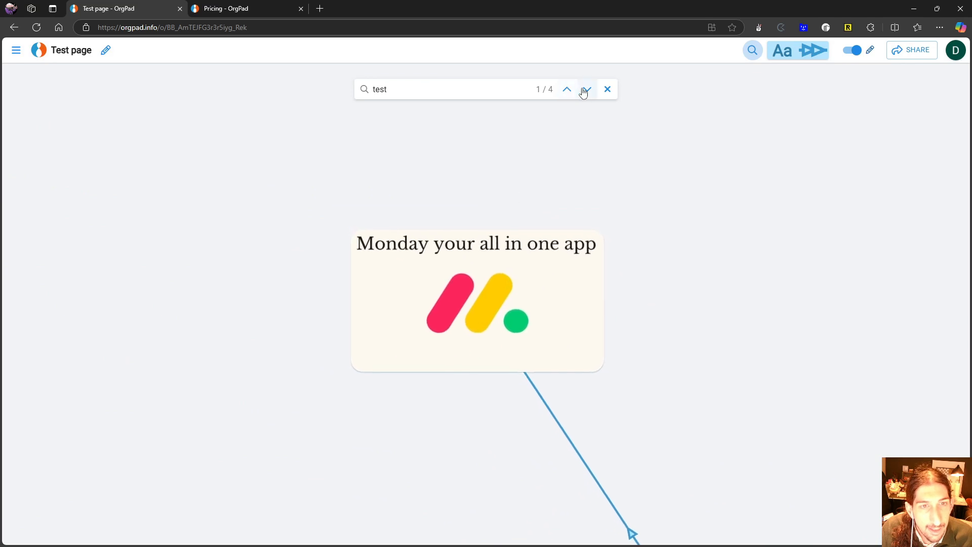
- Step through the search matches for "test" up to the one in the Orgpad 2 cell
left_click(527, 245)
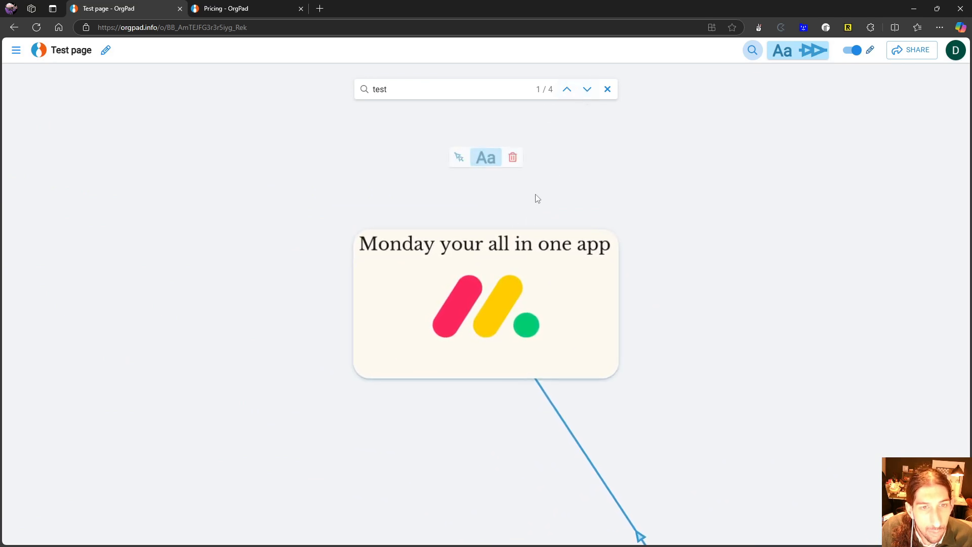
left_click(588, 90)
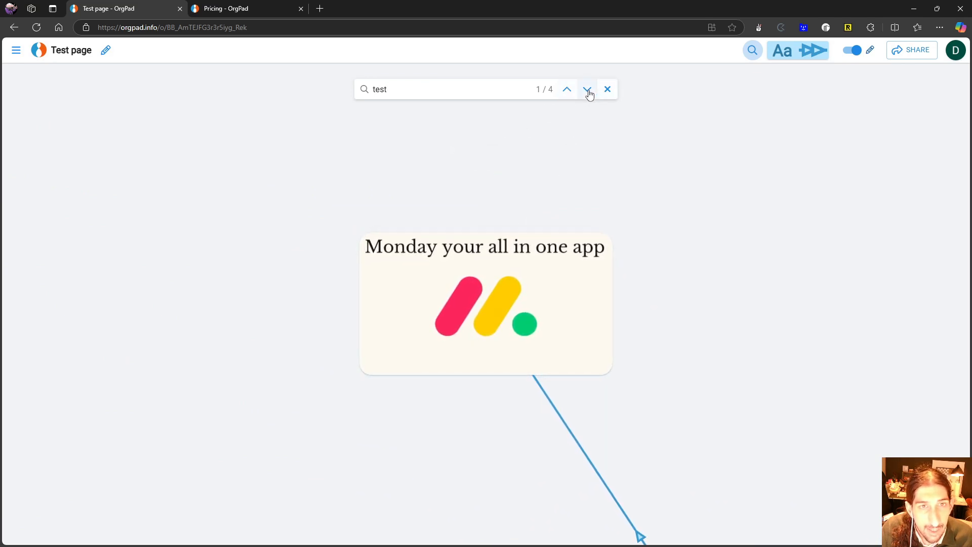
left_click(589, 92)
left_click(587, 90)
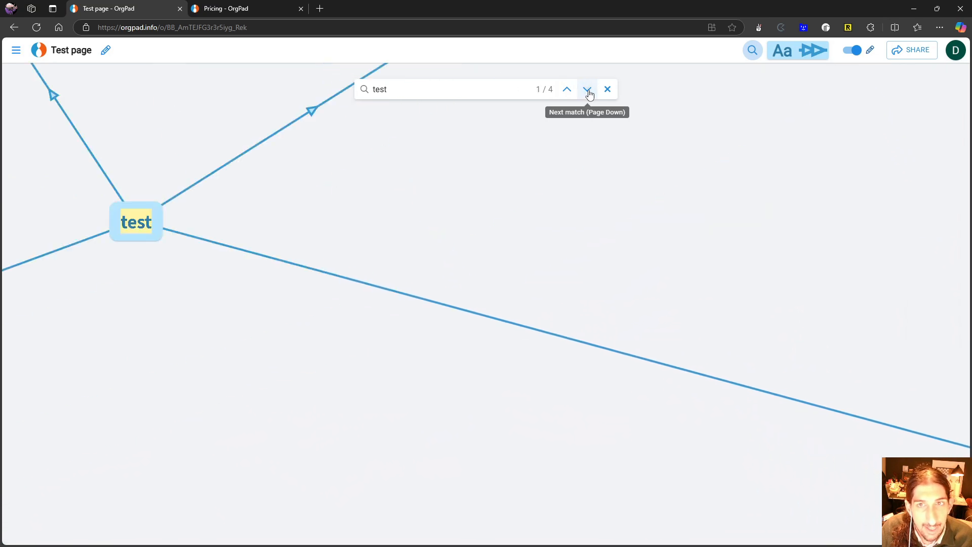
left_click(587, 90)
left_click(587, 90)
left_click(587, 90)
left_click(587, 90)
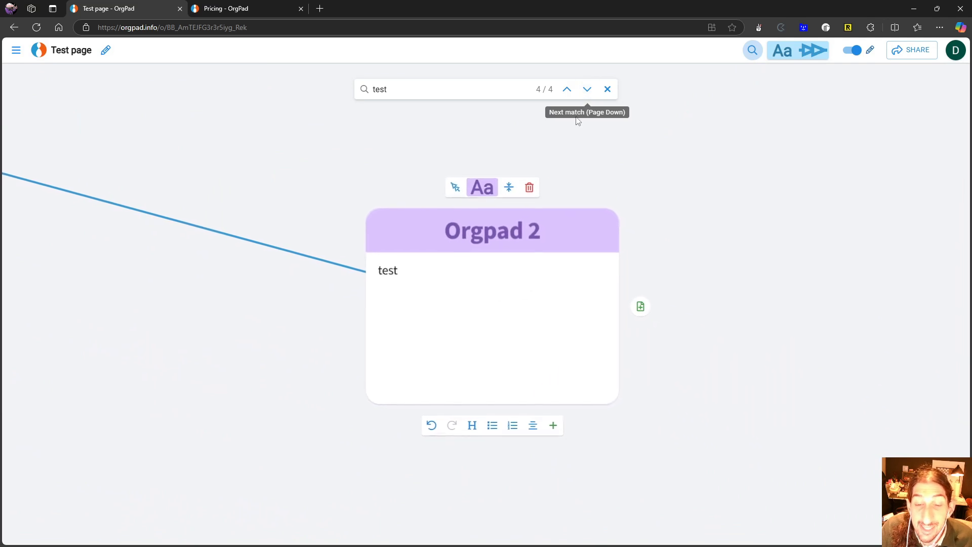
- Follow the link from the Orgpad 2 cell back to the central "test" cell and close the search
scroll(408, 187, "down", 2)
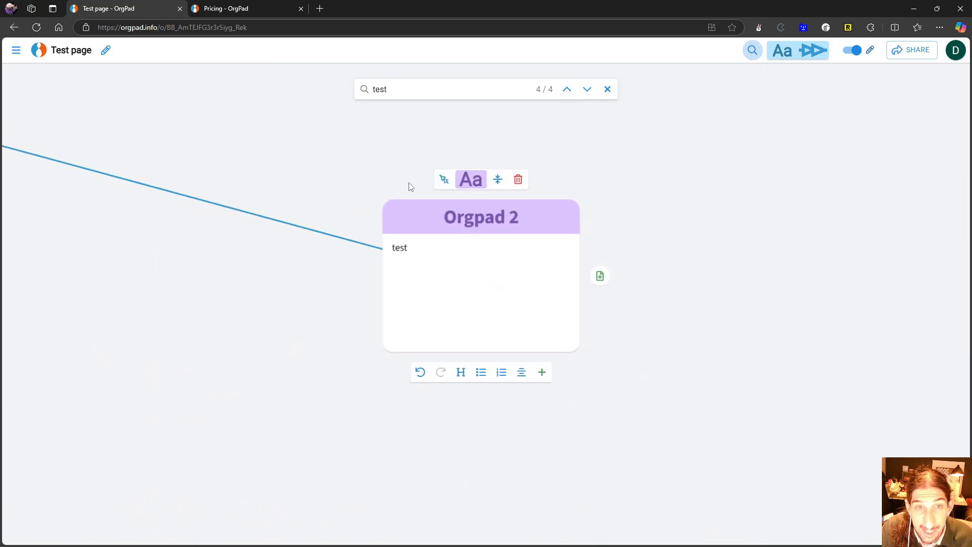
scroll(379, 212, "down", 1)
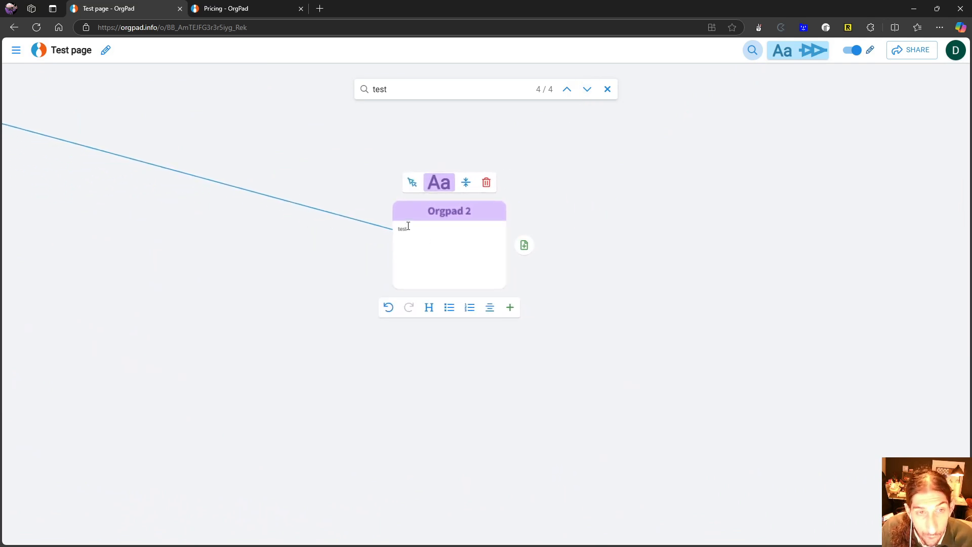
scroll(300, 234, "down", 3)
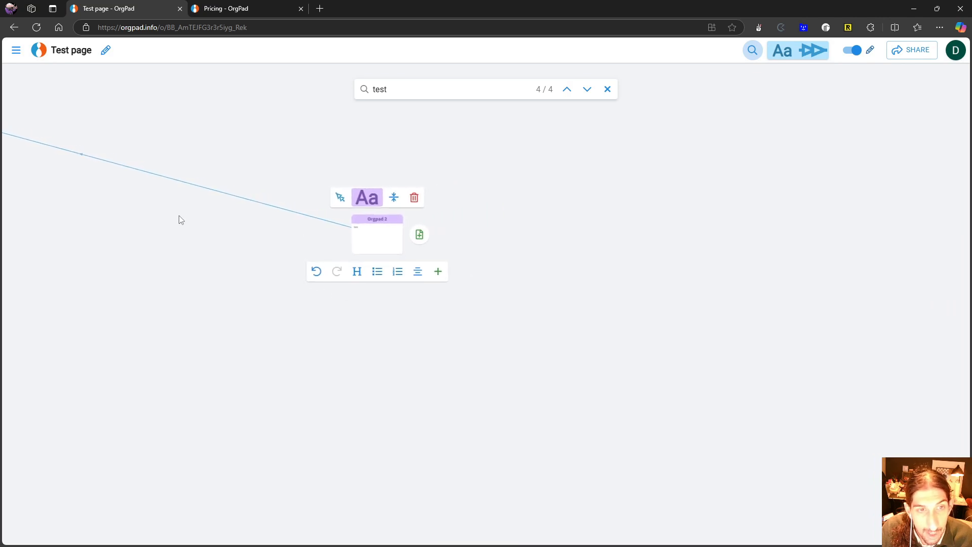
left_click_drag(180, 217, 663, 310)
scroll(303, 190, "up", 6)
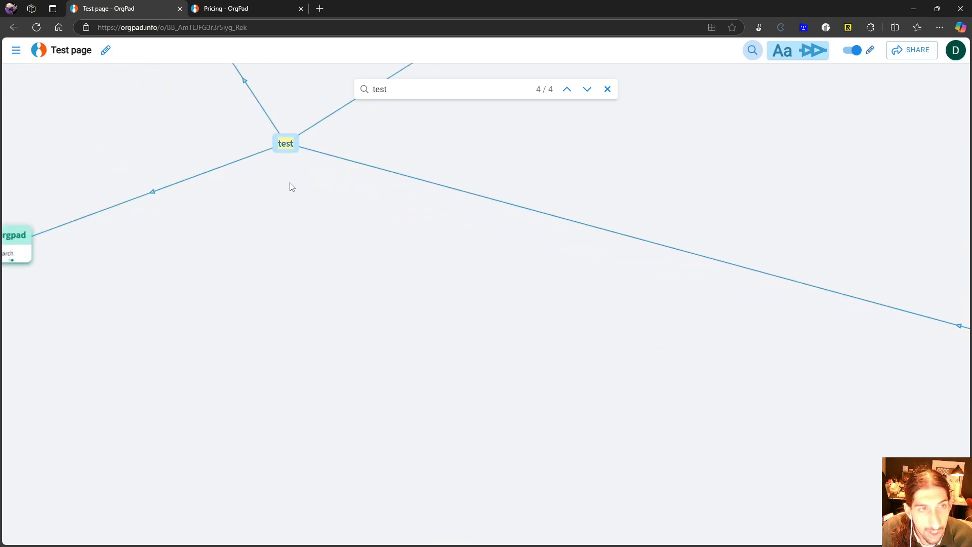
left_click_drag(403, 252, 428, 269)
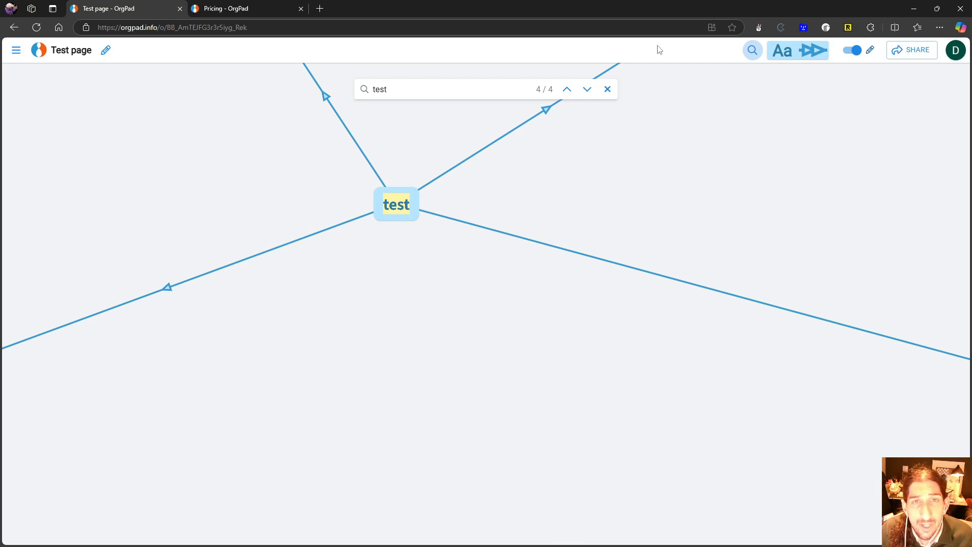
left_click(607, 90)
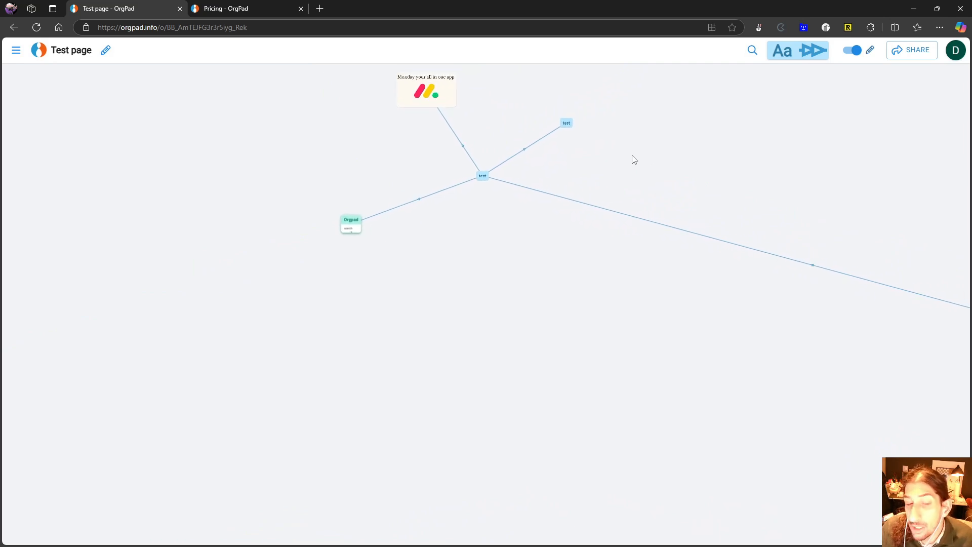
- Review the plans on OrgPad's pricing page and return to the test page
scroll(628, 157, "down", 1)
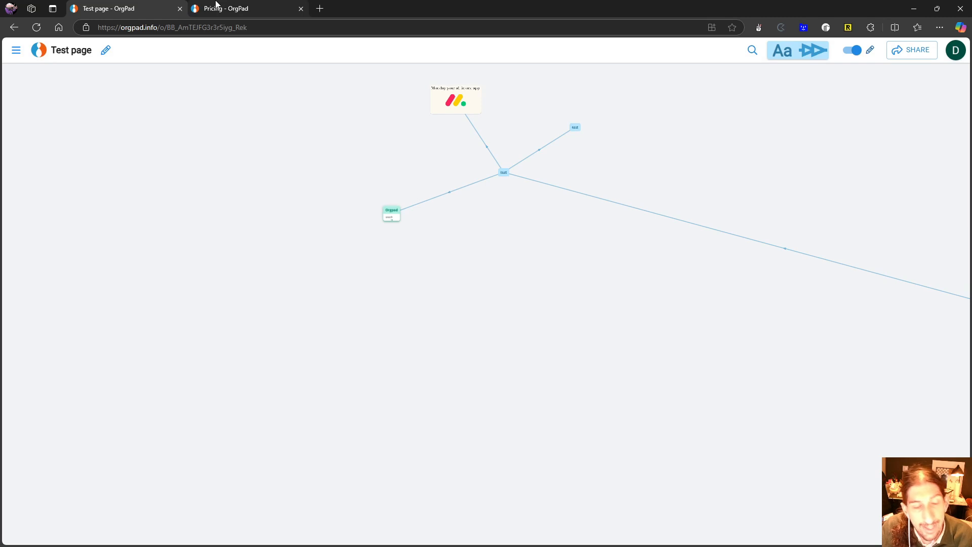
left_click(216, 6)
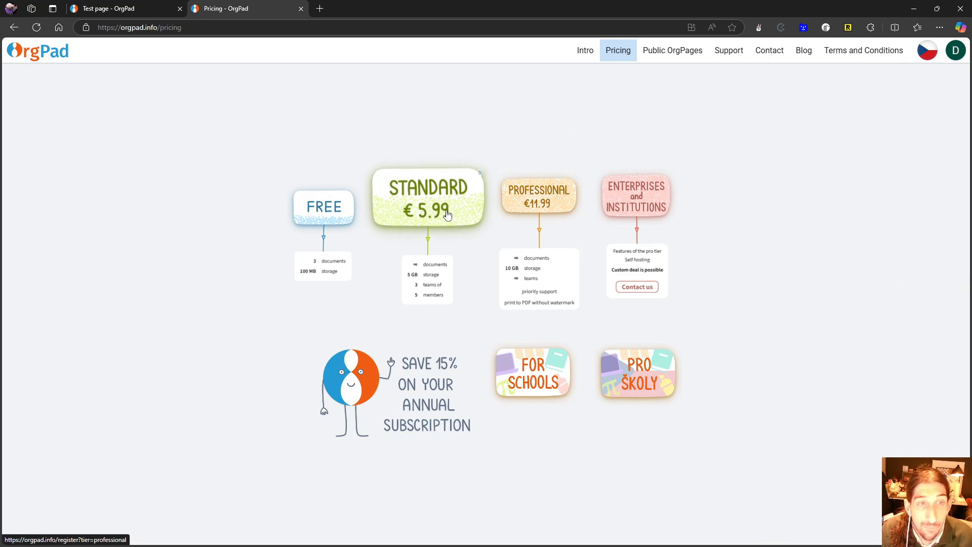
left_click(136, 8)
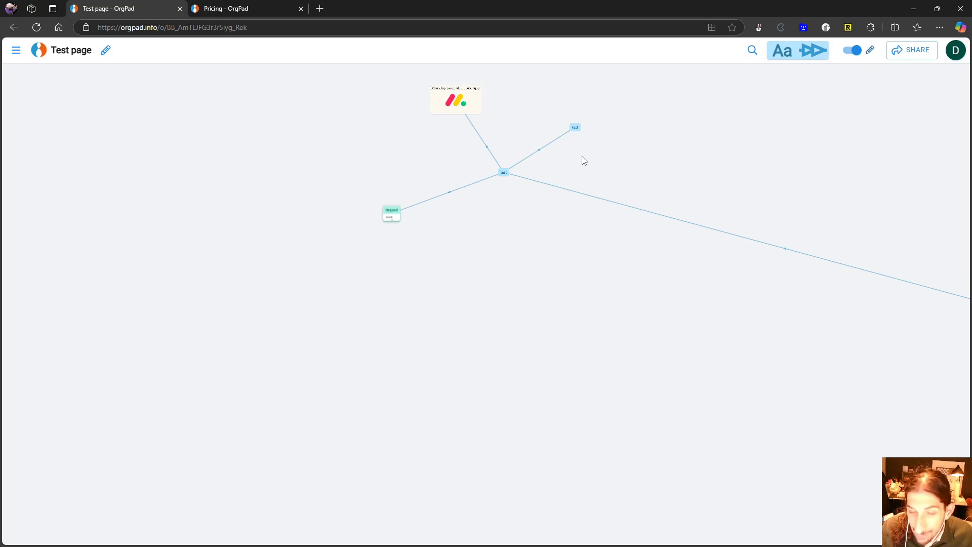
scroll(653, 165, "down", 4)
left_click_drag(689, 160, 631, 155)
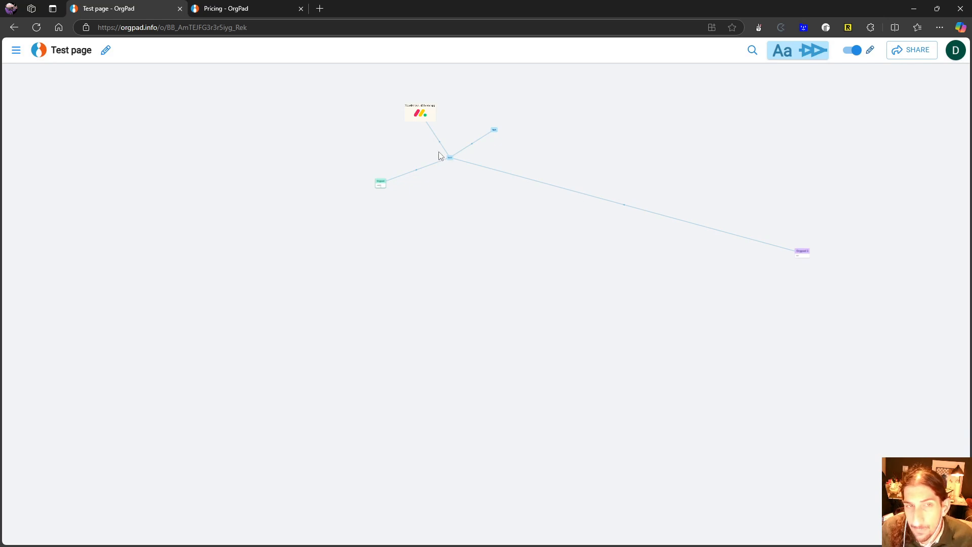
scroll(423, 149, "up", 3)
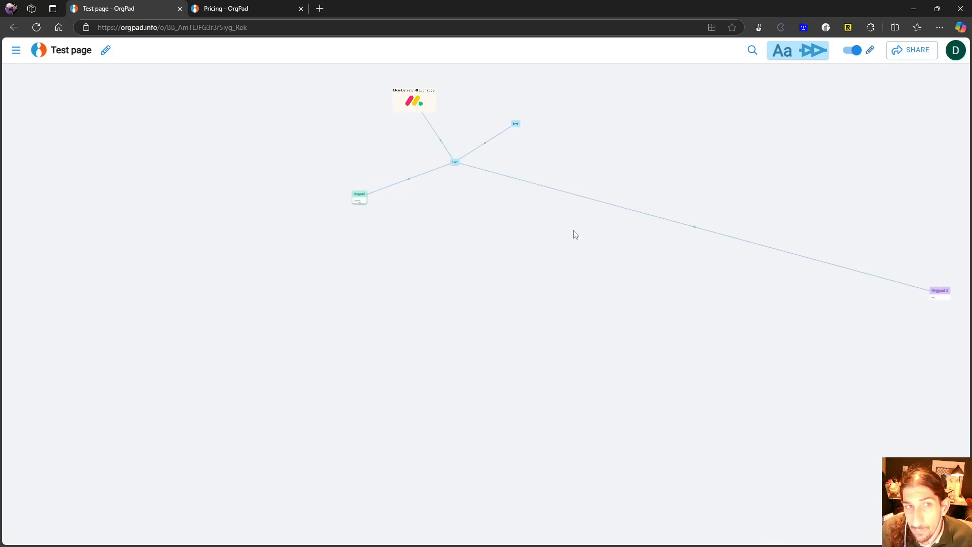